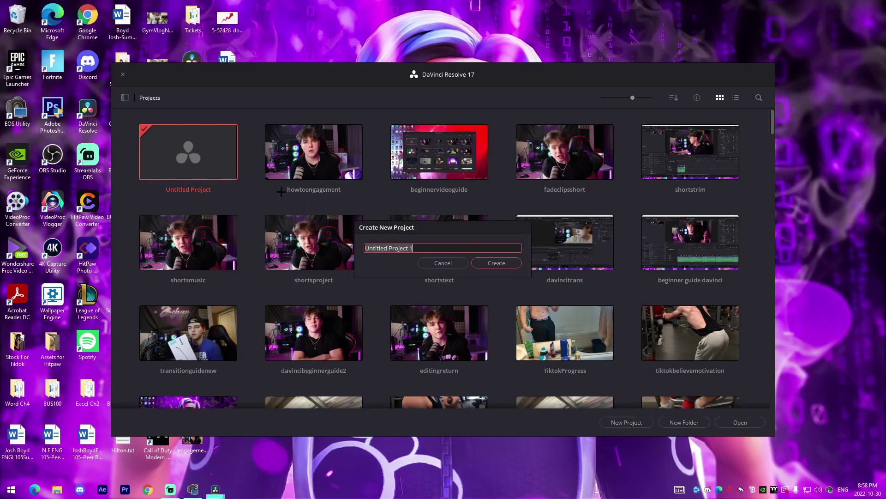
Name the new project introsampletutorial and create it.
text(introsampletutori)
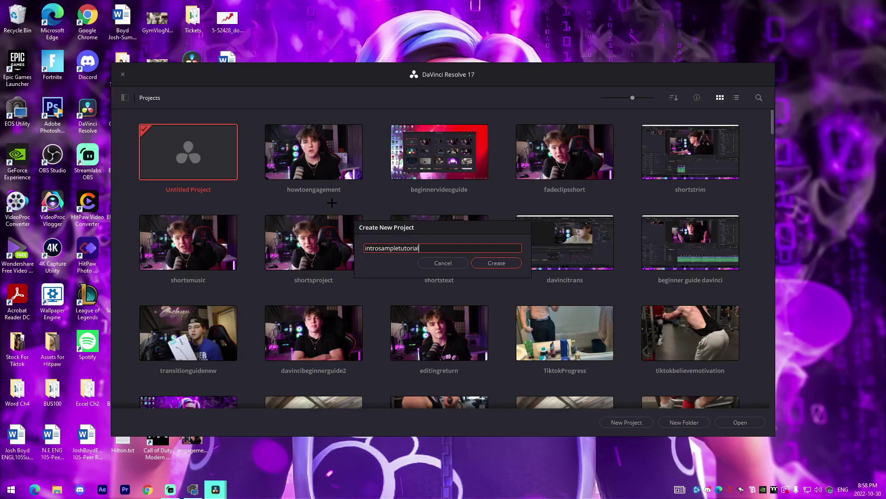
text(al)
click(496, 263)
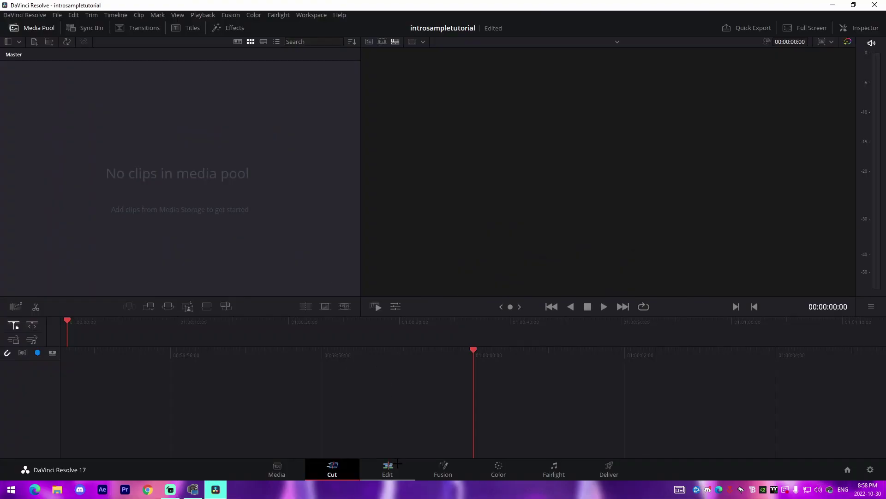
Switch to the Edit page and set the project's timeline frame rate to 60 frames per second.
click(391, 467)
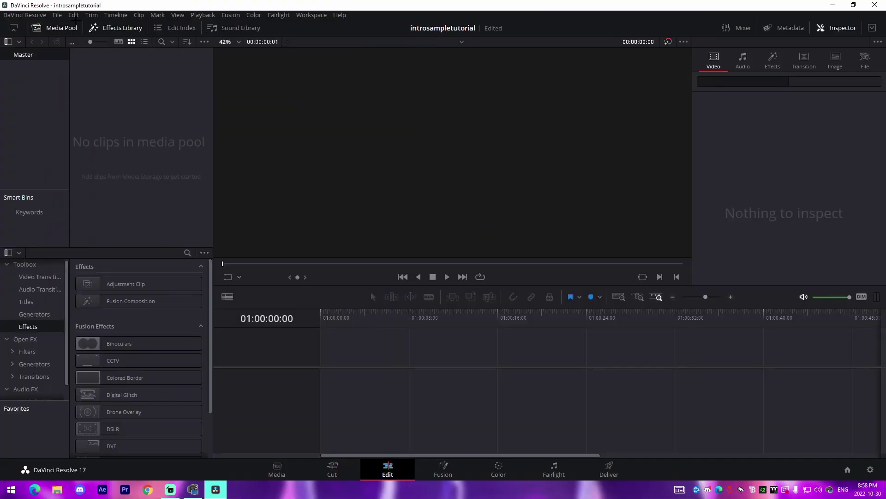
click(58, 15)
click(81, 193)
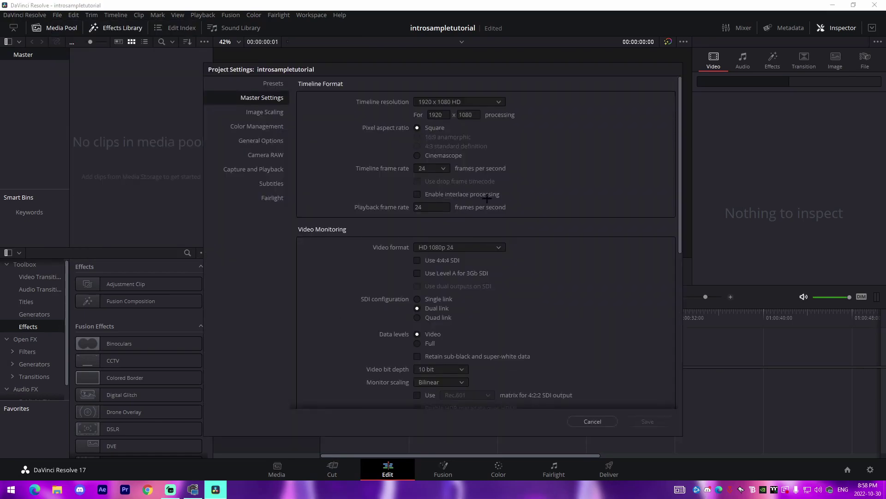
click(442, 167)
click(431, 272)
click(636, 421)
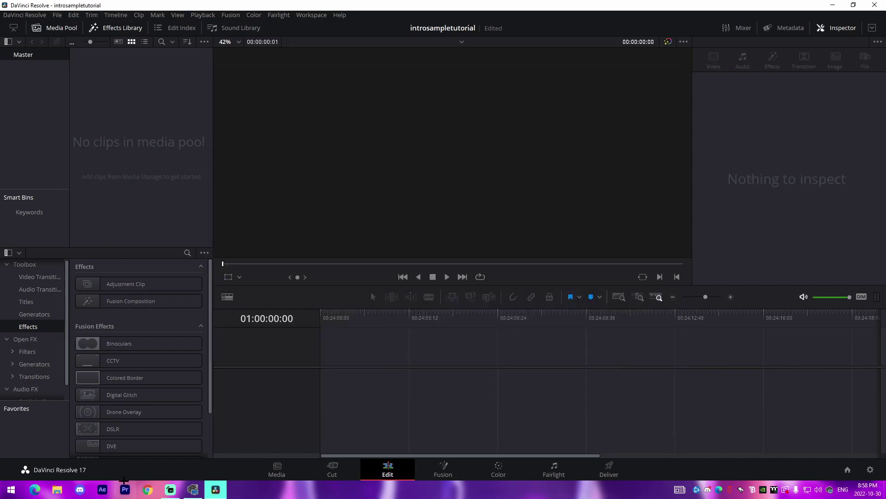
Import MVI_0406.MOV from the 2022_10_30 folder in Documents into the media pool, keeping the project's frame rate.
key(super+e)
scroll(375, 197, down, 9)
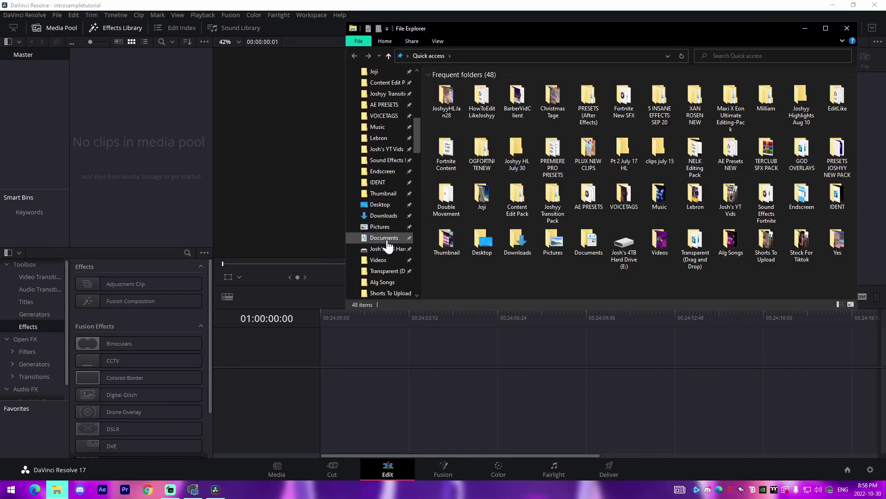
click(384, 238)
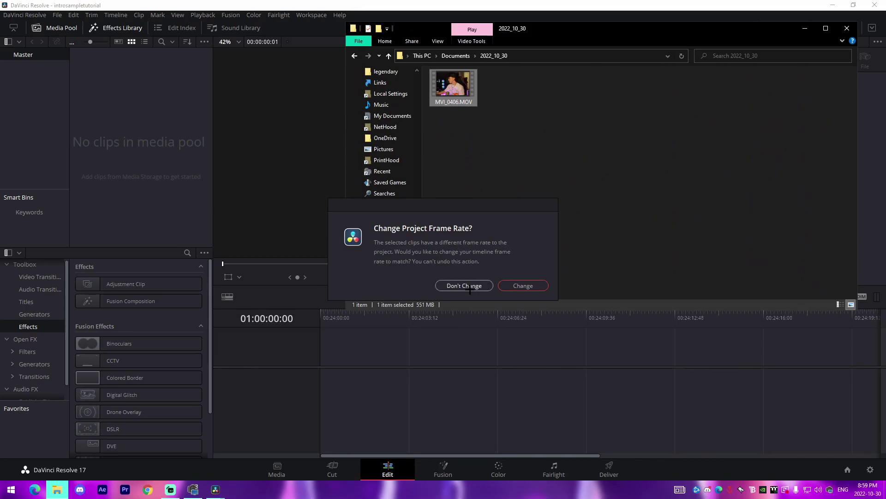
click(469, 287)
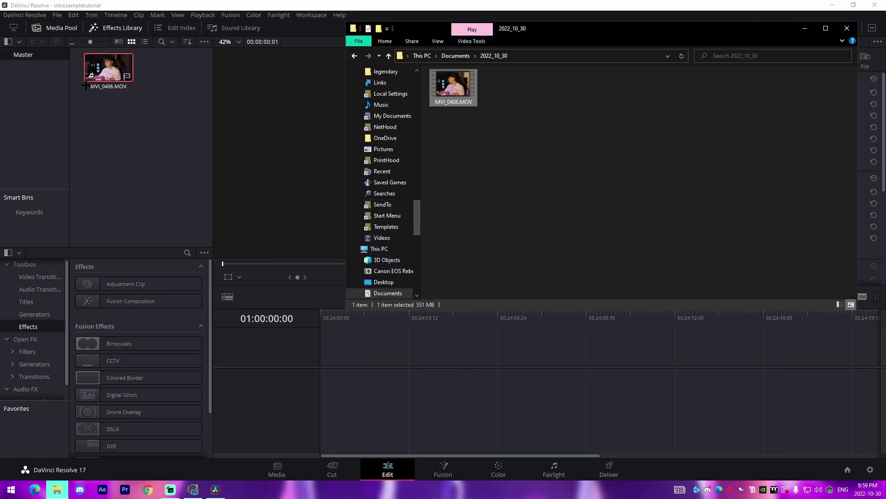
Place MVI_0406.MOV on the empty timeline and move the playhead to where the talking section begins.
drag(107, 91, 398, 340)
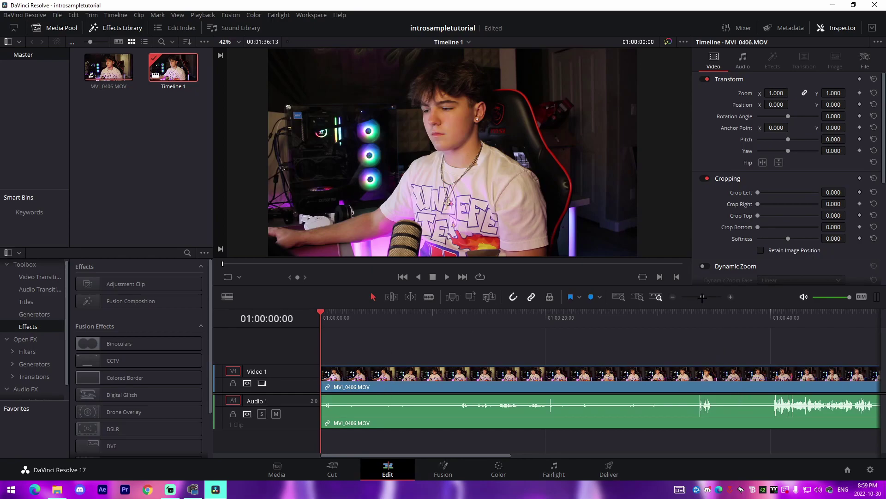
drag(703, 297, 701, 297)
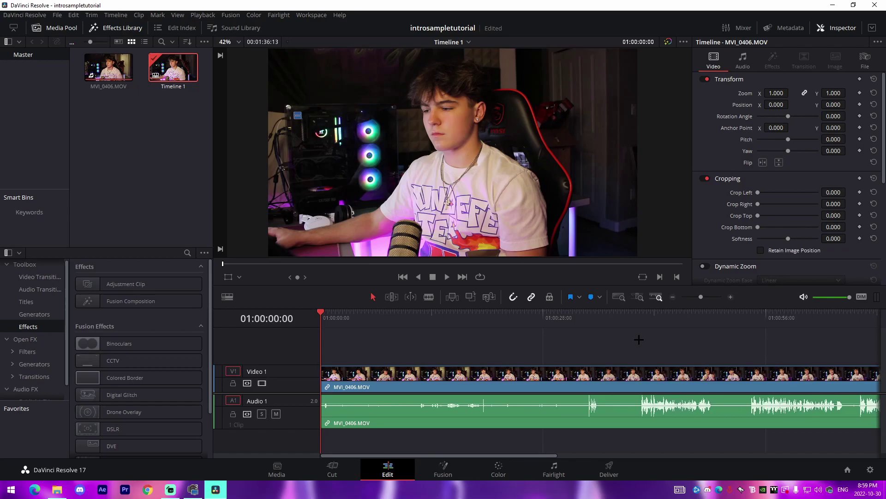
scroll(521, 379, down, 2)
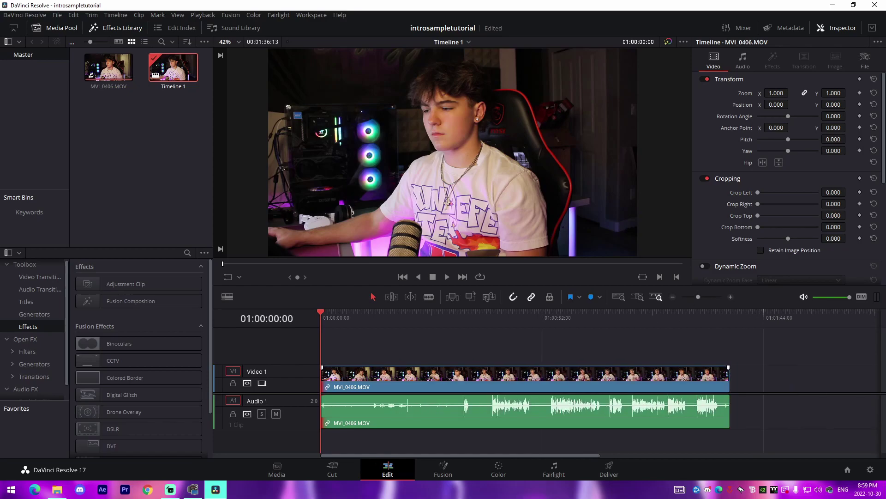
drag(480, 315, 490, 315)
drag(698, 296, 700, 296)
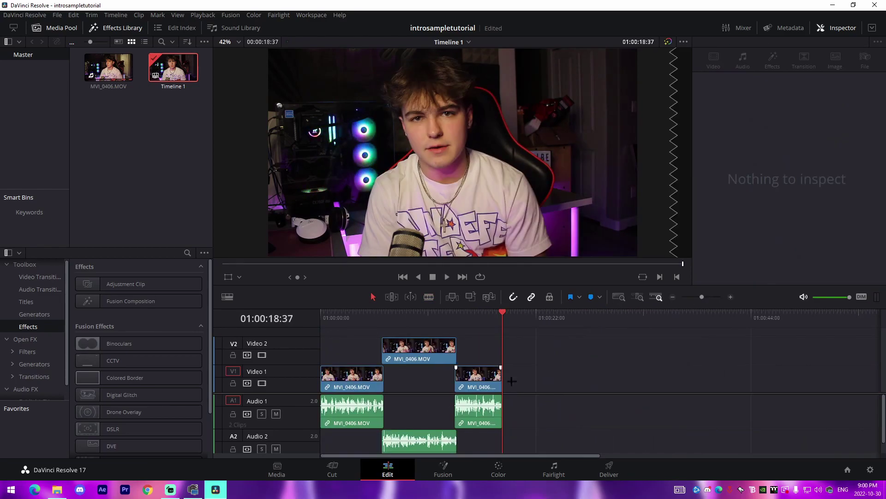
Return the playhead to the timeline start and play the opening of the first clip.
click(349, 347)
drag(343, 312, 321, 313)
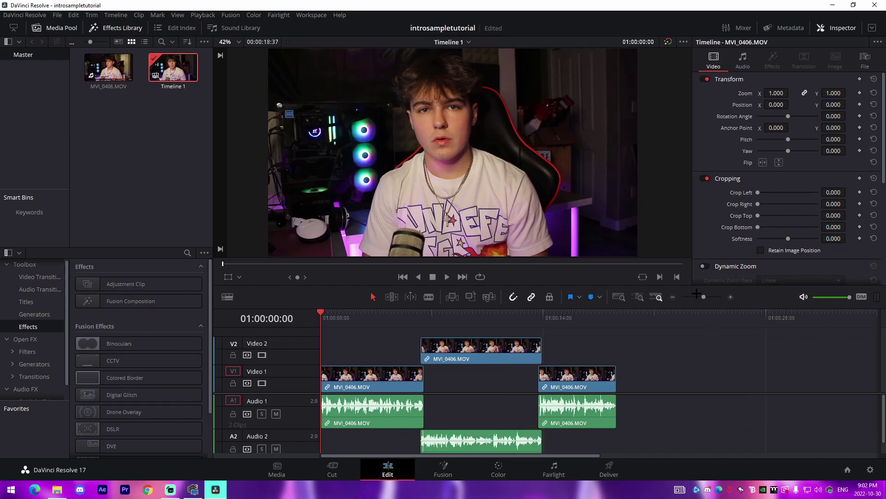
drag(703, 296, 705, 296)
drag(322, 368, 333, 368)
click(334, 353)
key(space)
key(space)
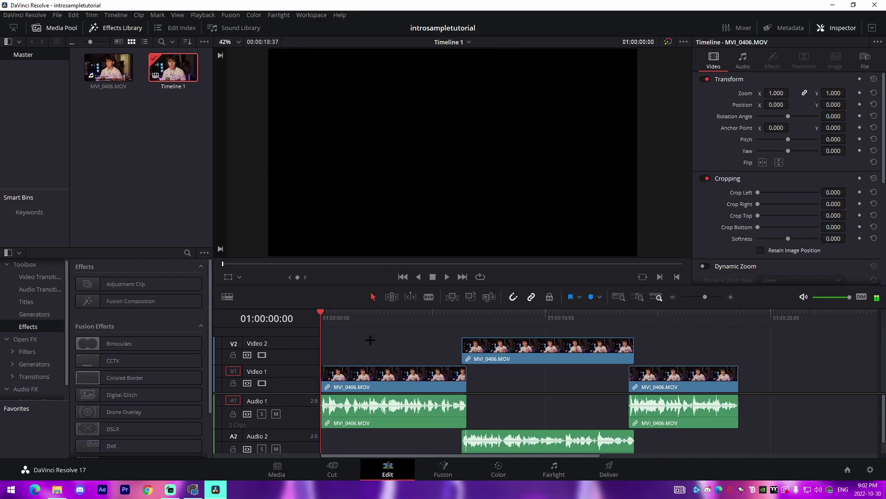
key(space)
key(space)
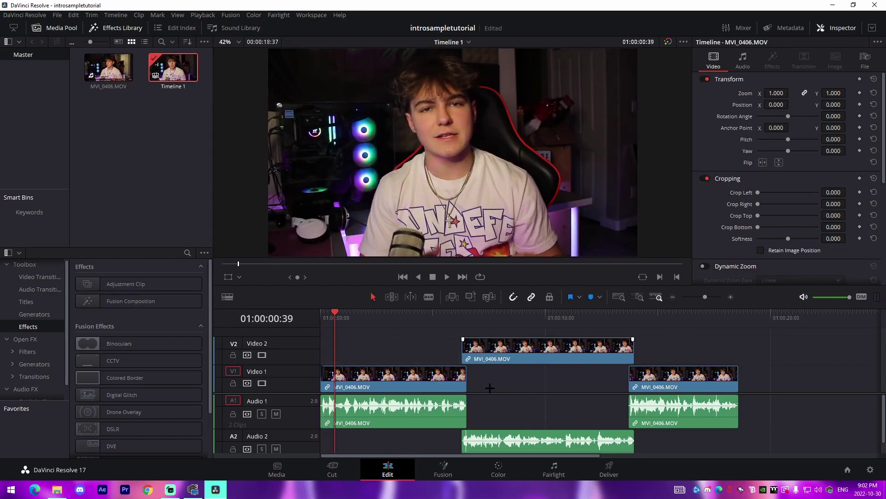
Play back the two cuts between the staggered clips on Video 1 and Video 2 to check how they join.
mouse_move(455, 319)
mouse_down()
mouse_move(462, 319)
mouse_move(453, 319)
mouse_up()
drag(705, 297, 707, 297)
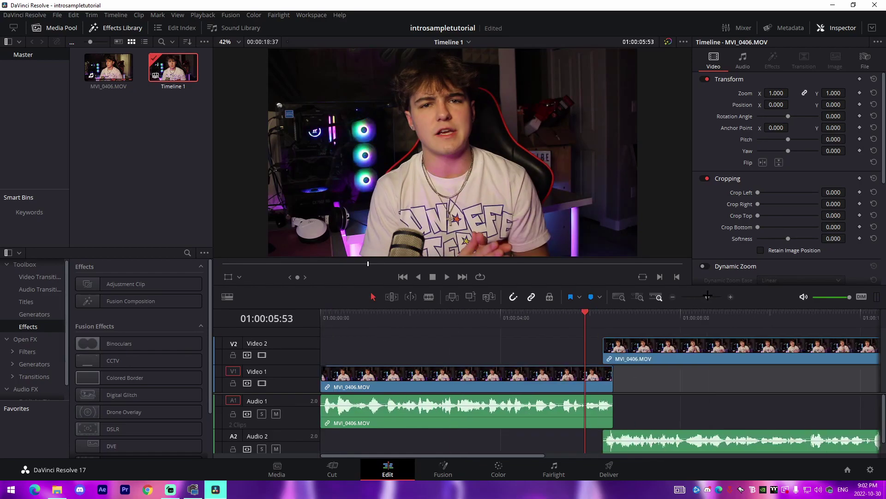
scroll(677, 392, right, 3)
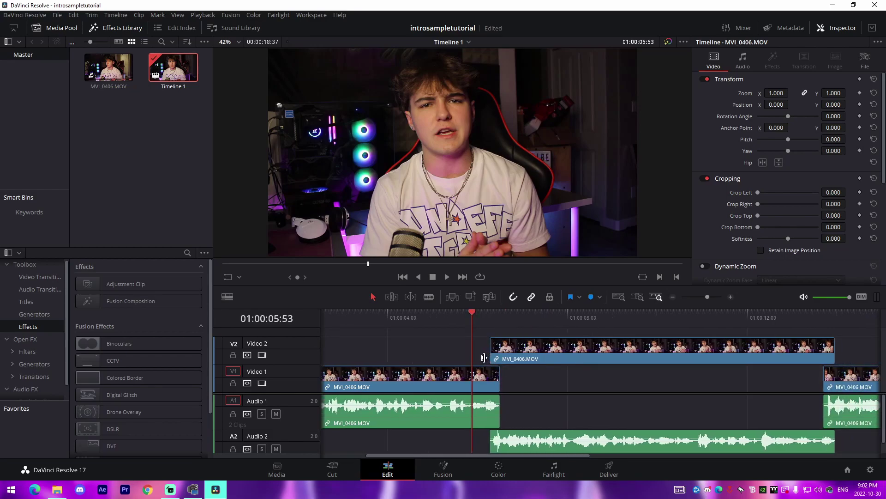
key(space)
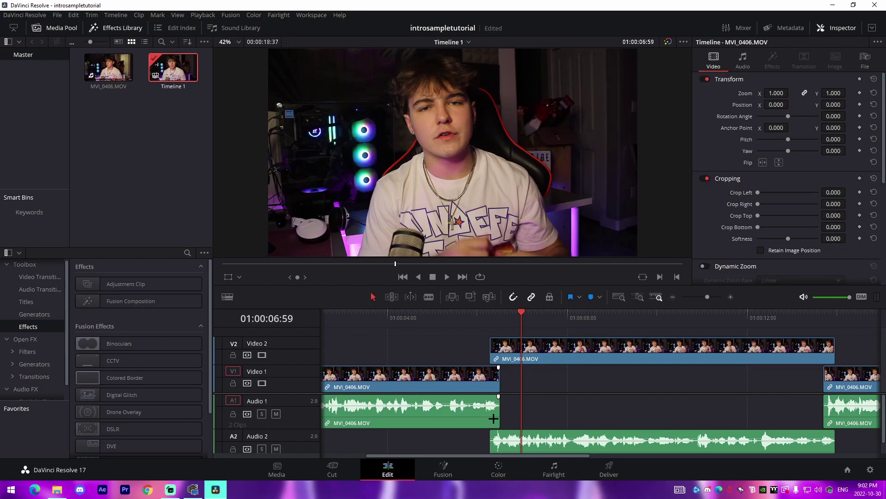
click(472, 316)
key(space)
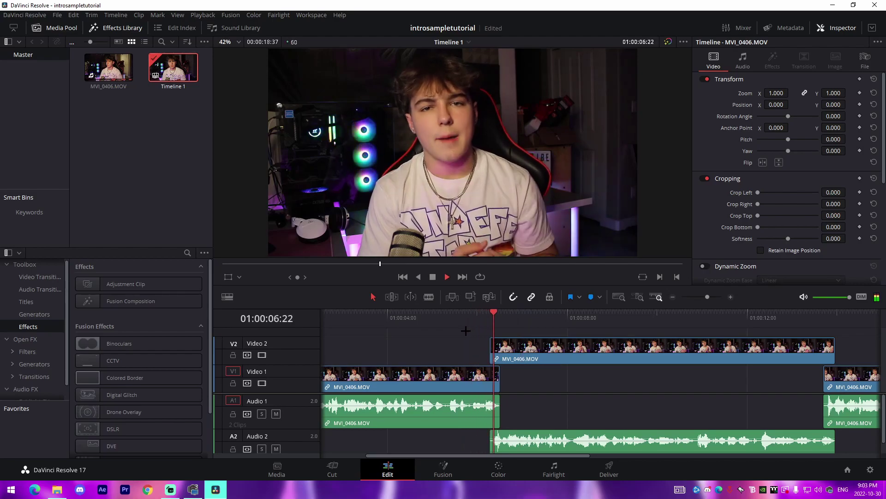
click(809, 314)
key(space)
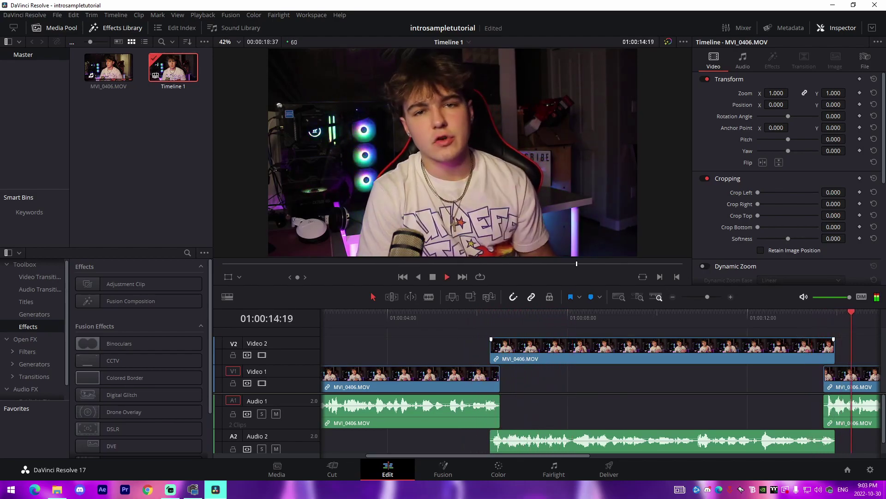
click(569, 401)
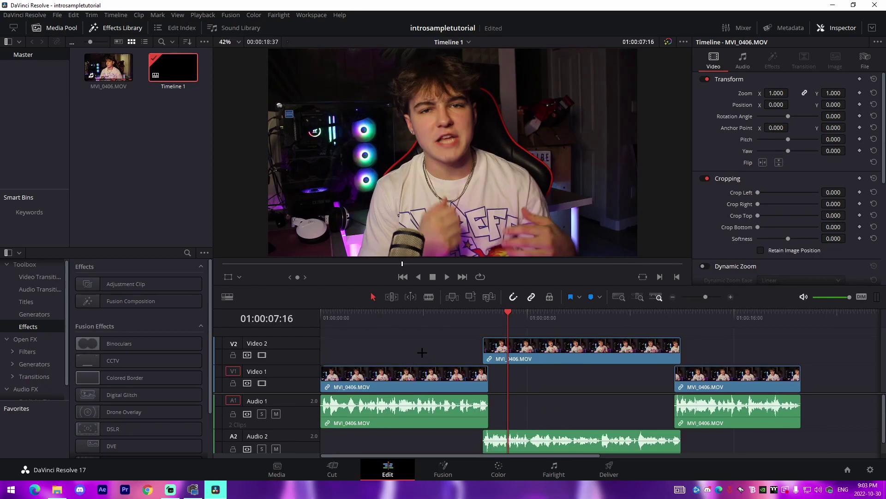
Combine all the clips on the timeline into one compound clip with the default name.
drag(418, 343, 651, 420)
drag(426, 343, 716, 430)
right_click(703, 379)
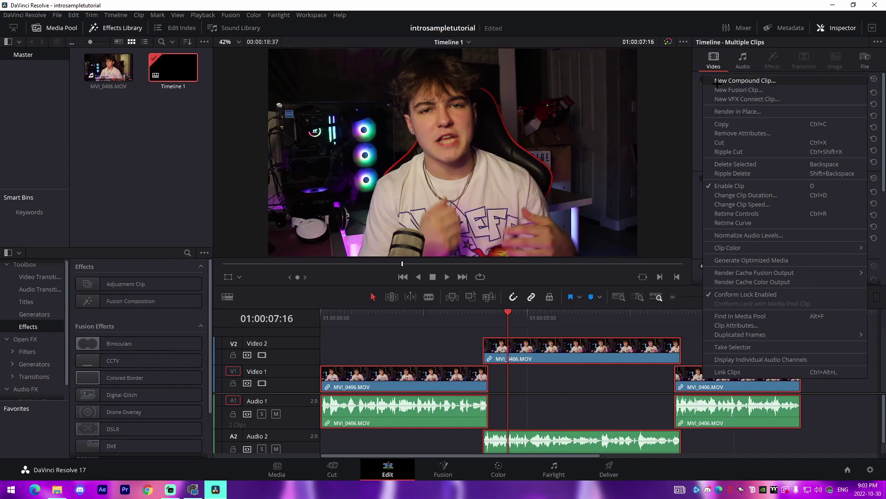
click(739, 82)
click(493, 270)
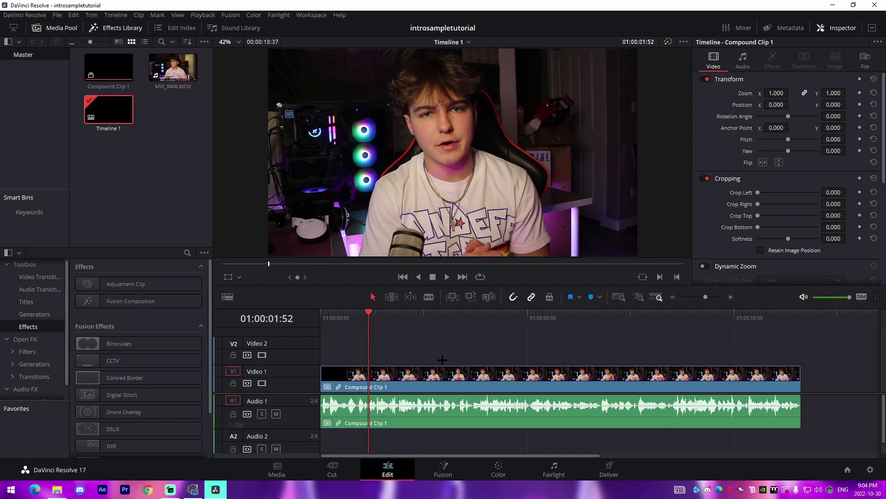
Open the compound clip in Fusion from its start and insert a Transform (Xf) node between MediaIn1 and MediaOut1.
drag(332, 317, 233, 317)
click(443, 467)
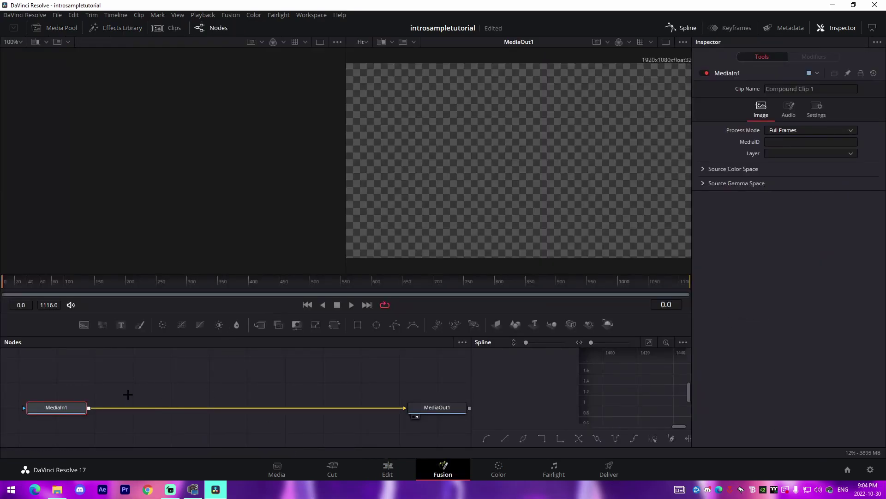
key(space)
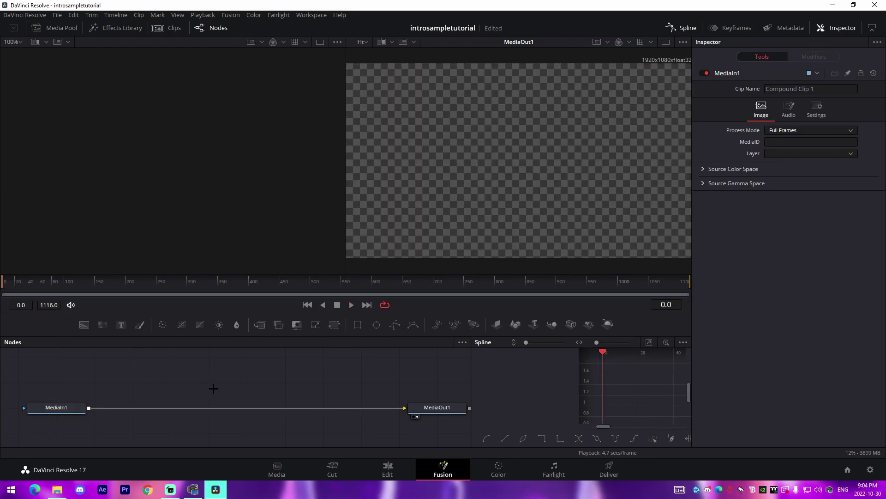
key(shift+space)
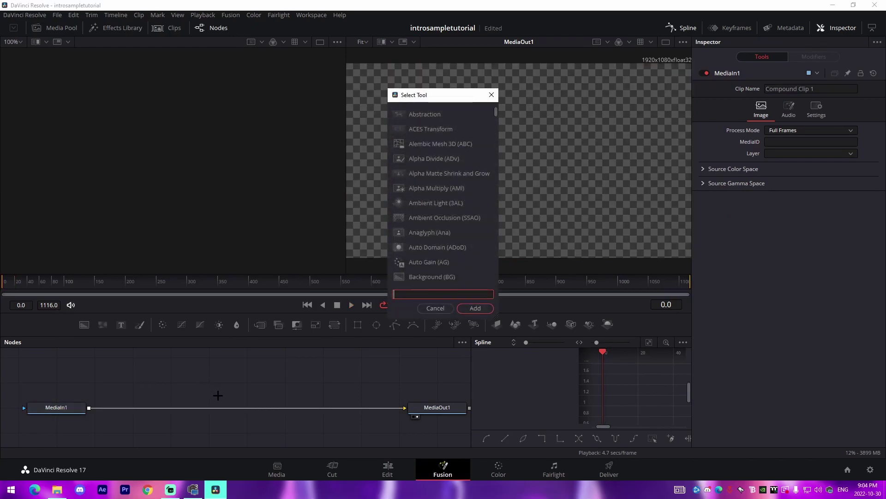
text(tr)
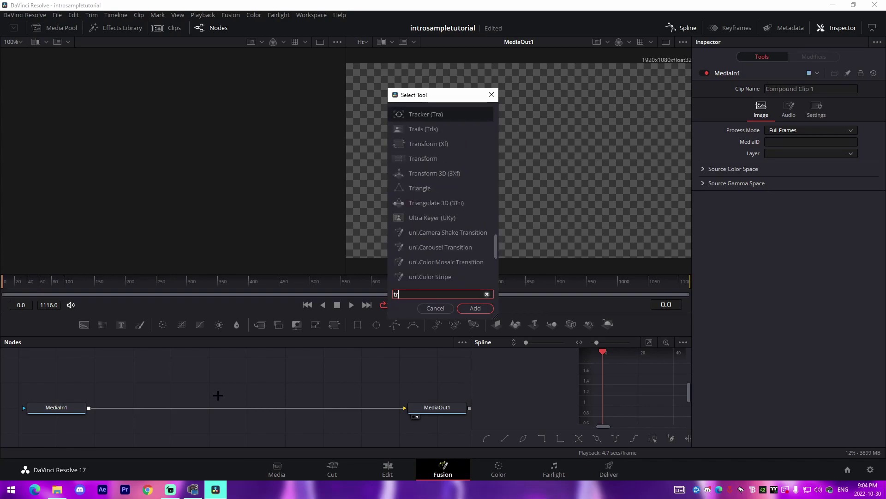
text(ansform)
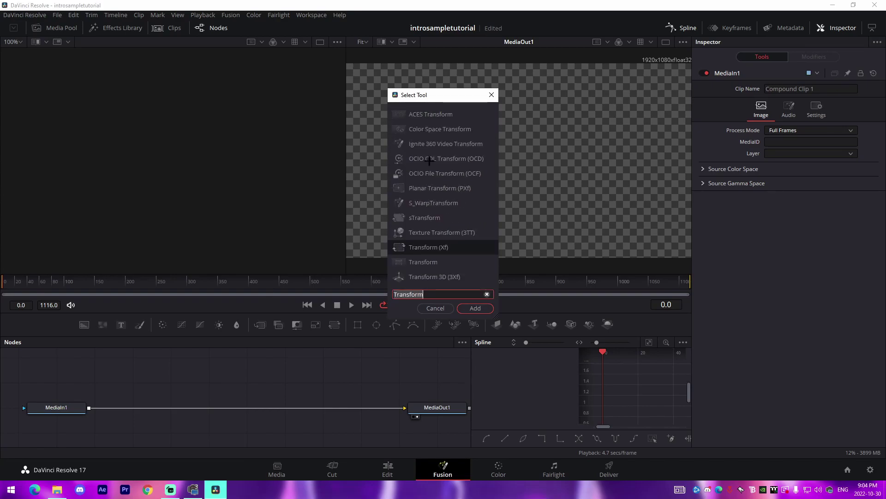
click(471, 310)
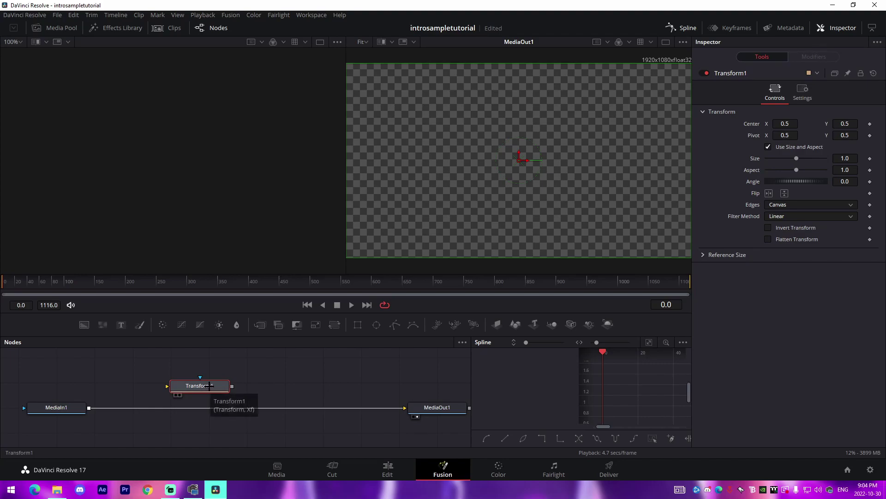
drag(209, 386, 272, 403)
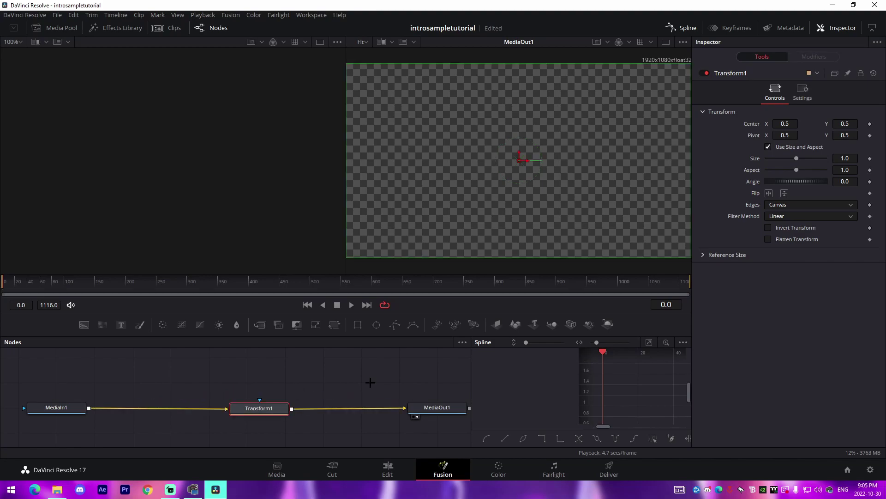
Keyframe the Transform node's size at 5.0 on frame 0, preview the zoomed clip and return to frame 0.
click(870, 159)
drag(796, 158, 825, 158)
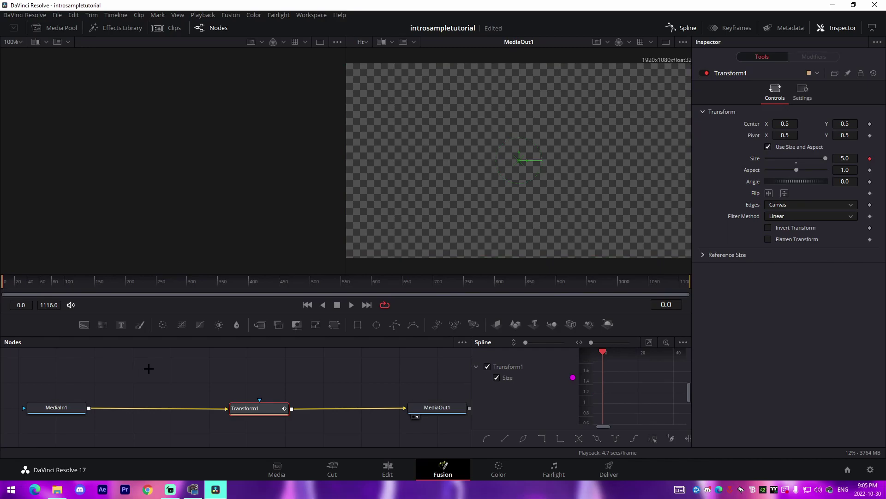
key(space)
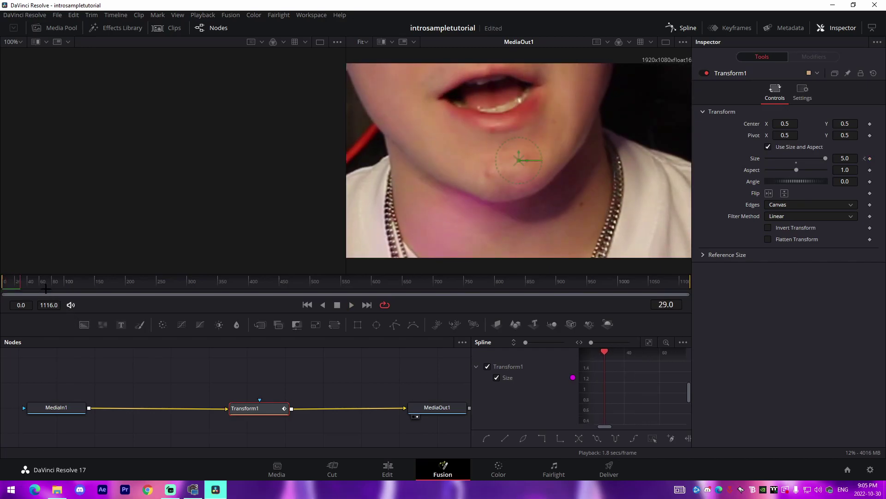
drag(19, 284, 2, 285)
click(89, 356)
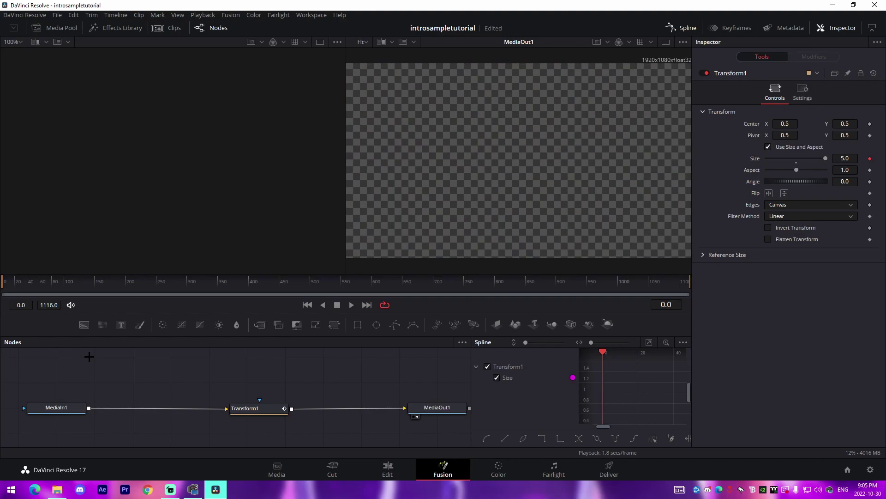
Advance playback to frame 76 and set the Transform node's size to 1.0 there as a second keyframe.
key(space)
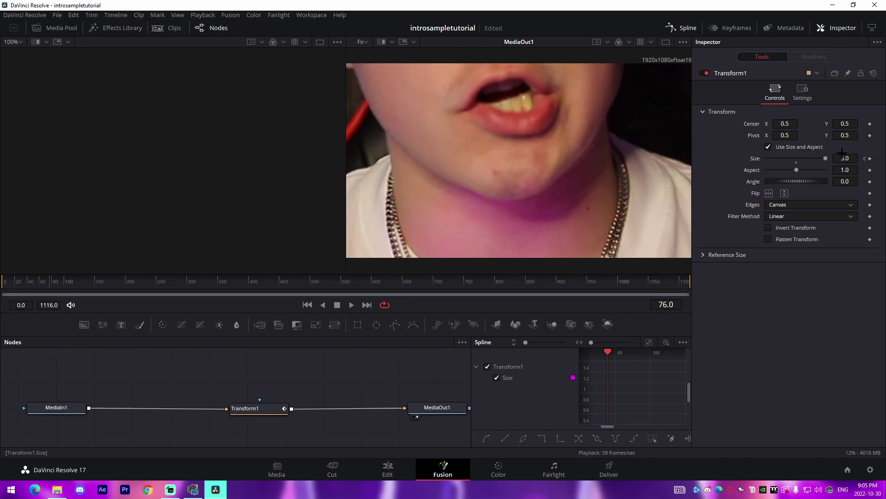
click(845, 158)
text(1)
key(Tab)
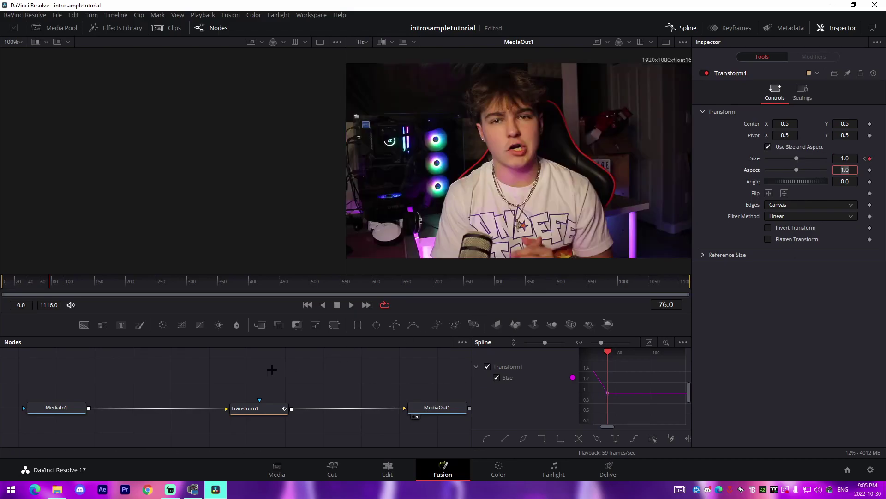
Play the zoom-out twice from frame 0 to check the animation and save the project.
click(151, 368)
click(3, 282)
key(space)
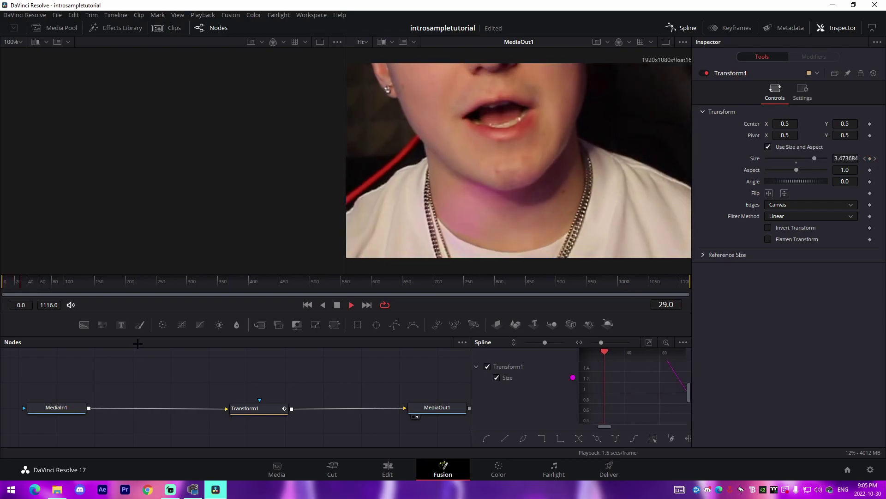
key(space)
key(Home)
key(space)
key(space)
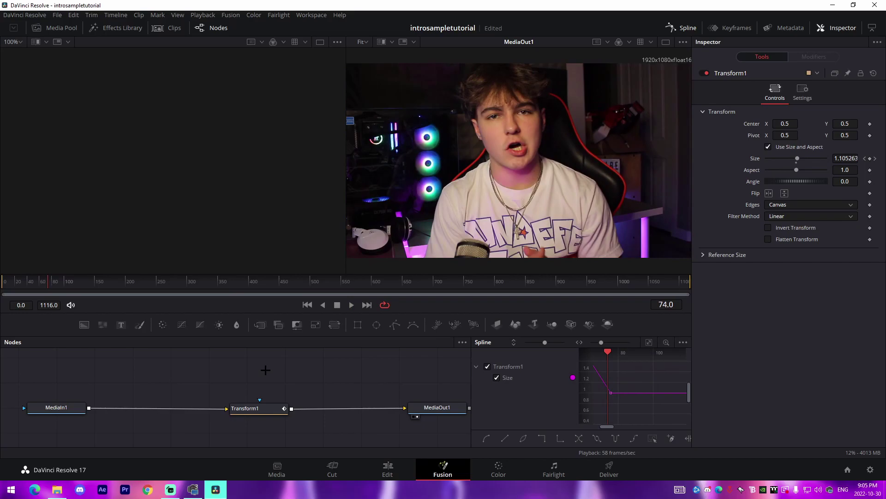
key(ctrl+s)
Fit the Transform1 Size curve in the Spline editor, smooth its keyframes, shape the handles into a steep ease-out and preview it.
drag(470, 375, 436, 374)
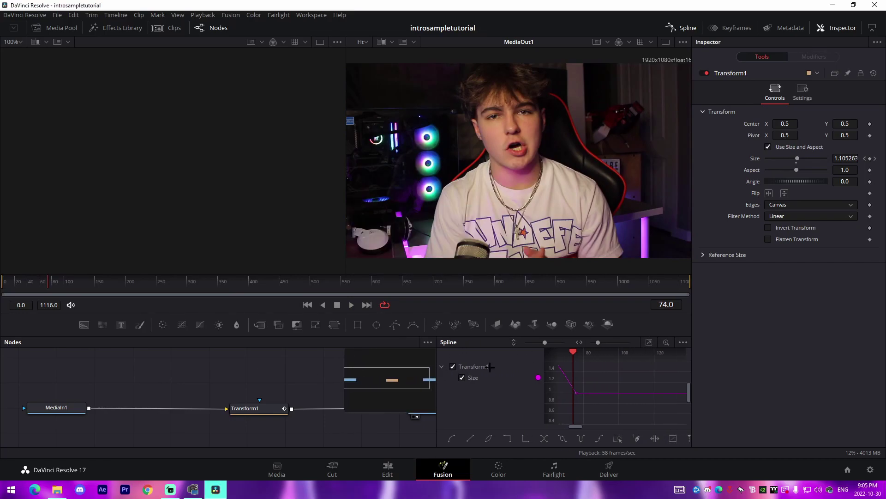
click(648, 342)
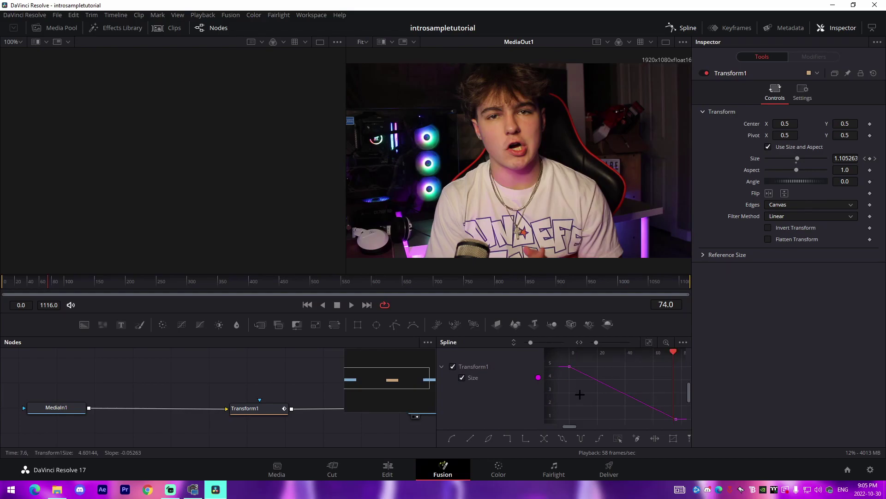
key(ctrl+a)
key(f)
drag(604, 367, 569, 408)
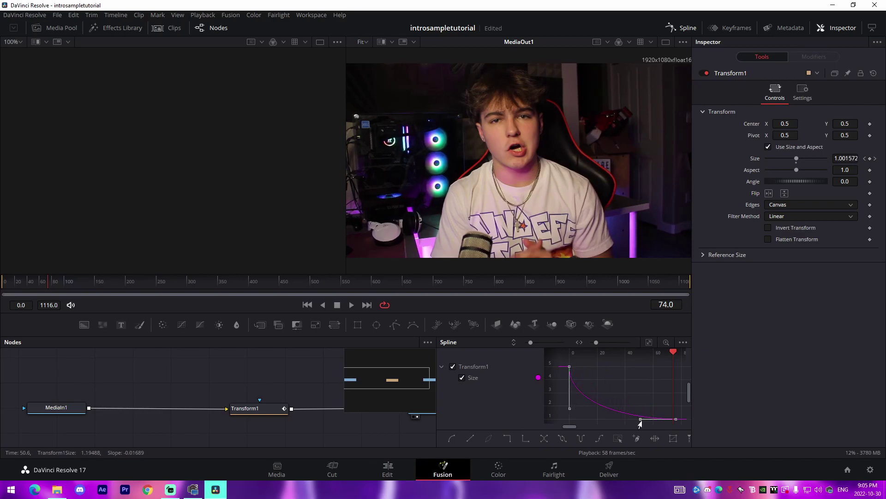
drag(640, 422, 570, 414)
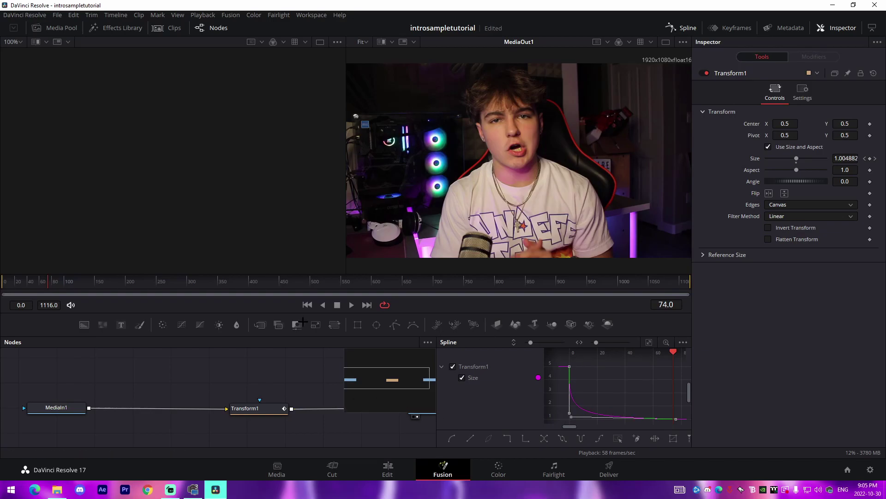
key(space)
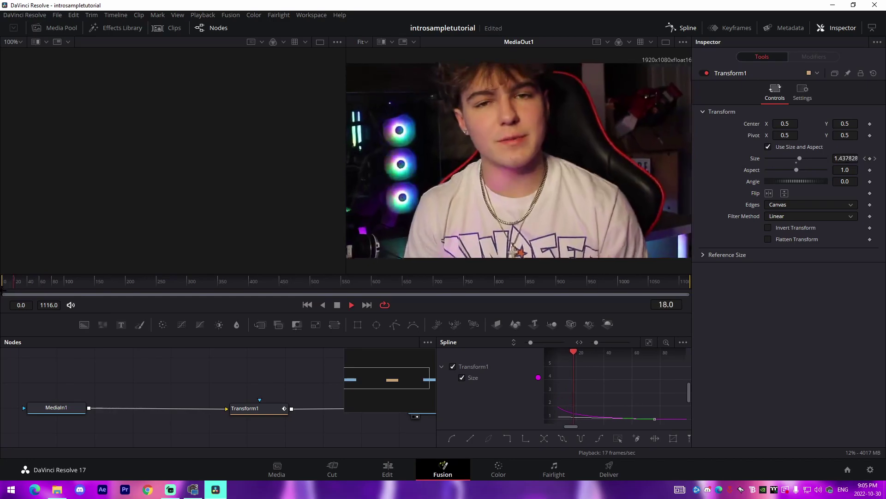
key(space)
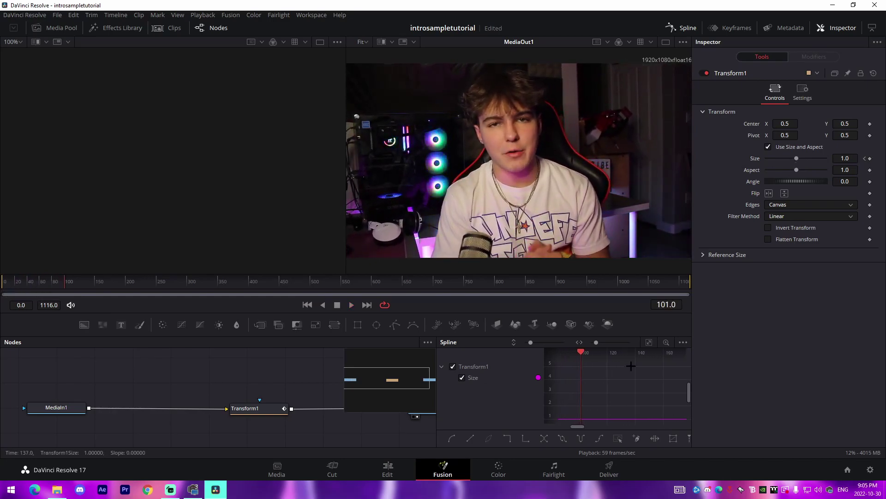
Add an S_Shake node between Transform1 and MediaOut1 and line it up with the other nodes.
click(256, 410)
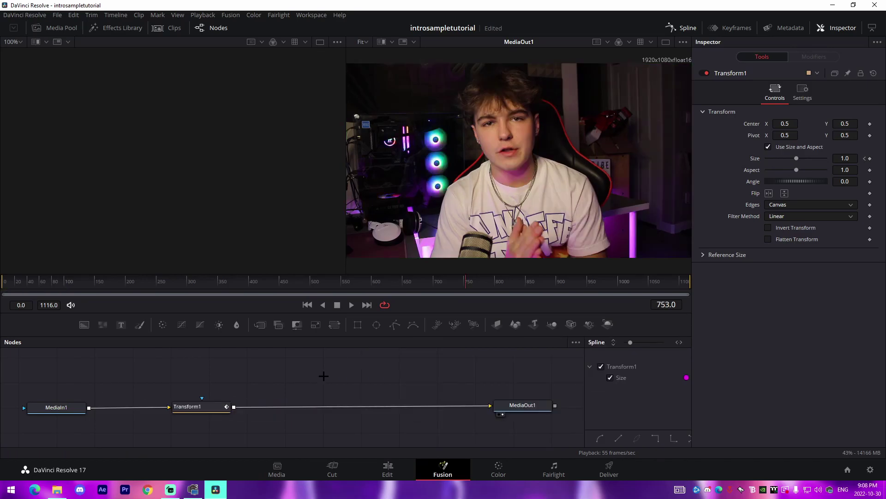
key(shift+space)
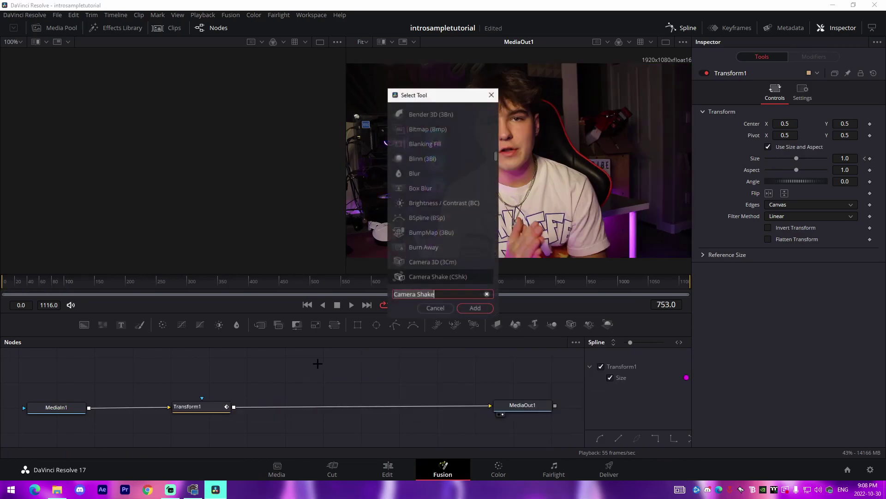
text(shake)
click(421, 173)
key(Return)
drag(348, 374, 365, 406)
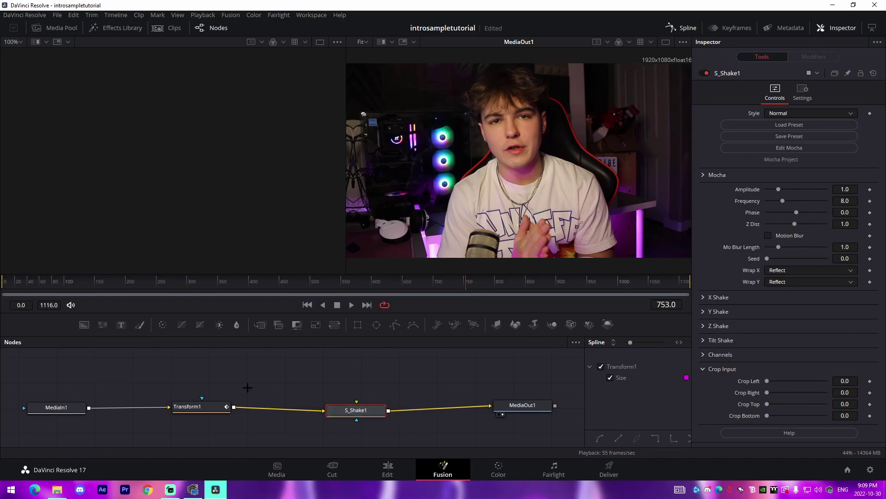
drag(358, 409, 359, 409)
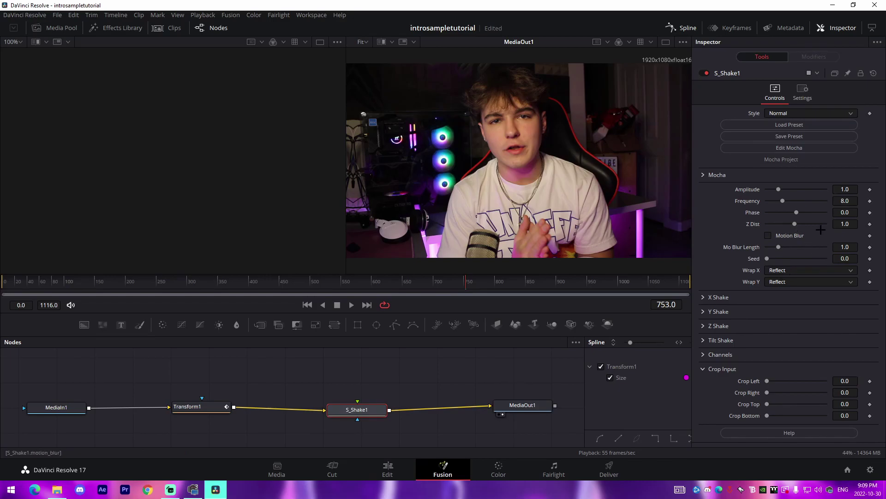
Set the S_Shake node's amplitude to 0.1 and its frequency to 0.2.
click(848, 190)
text(0.1)
key(Tab)
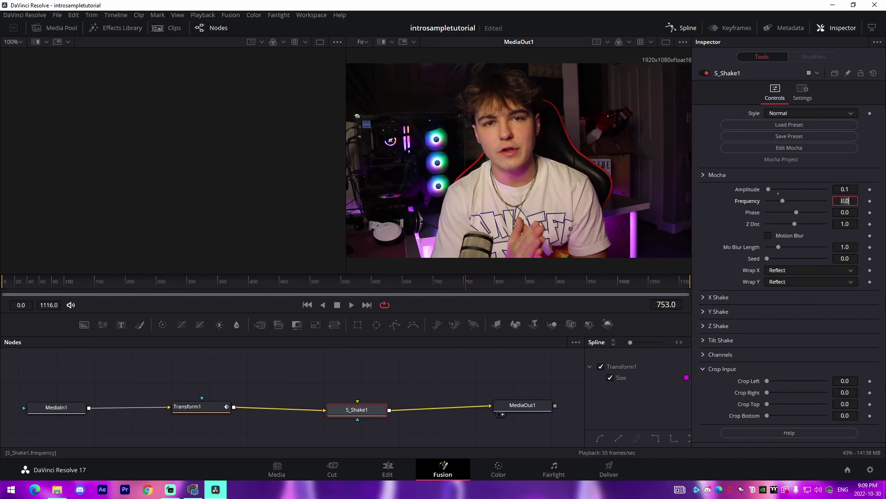
text(.2)
key(Tab)
click(437, 379)
Raise the S_Shake node's amplitude to 0.4 and play the clip to preview the shake.
click(847, 189)
text(.4)
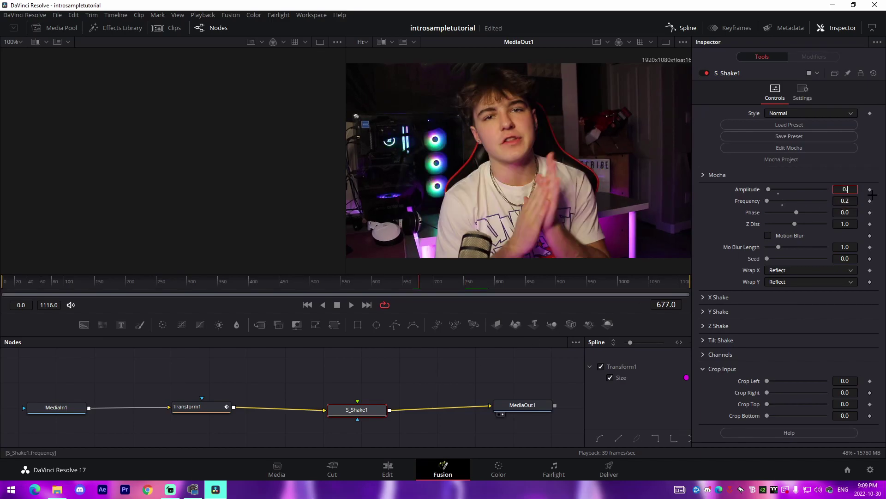
key(Tab)
key(space)
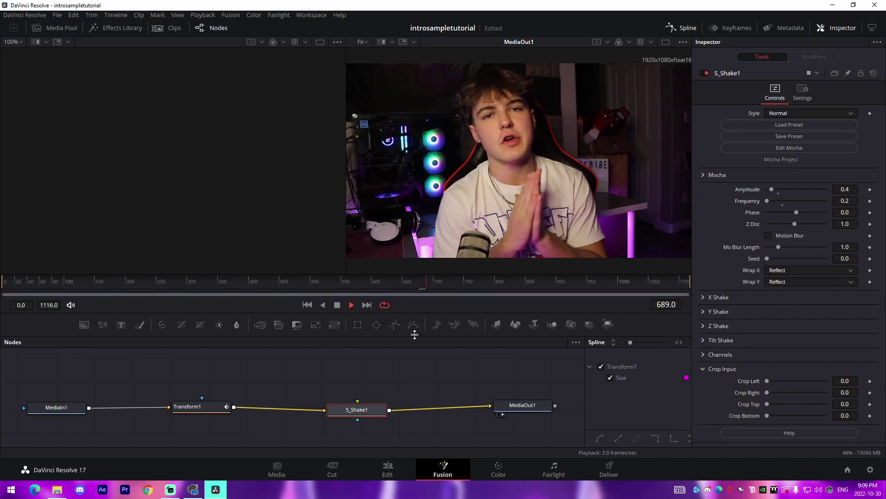
Switch to the Edit page and check the available playback proxy and cache options.
key(shift+4)
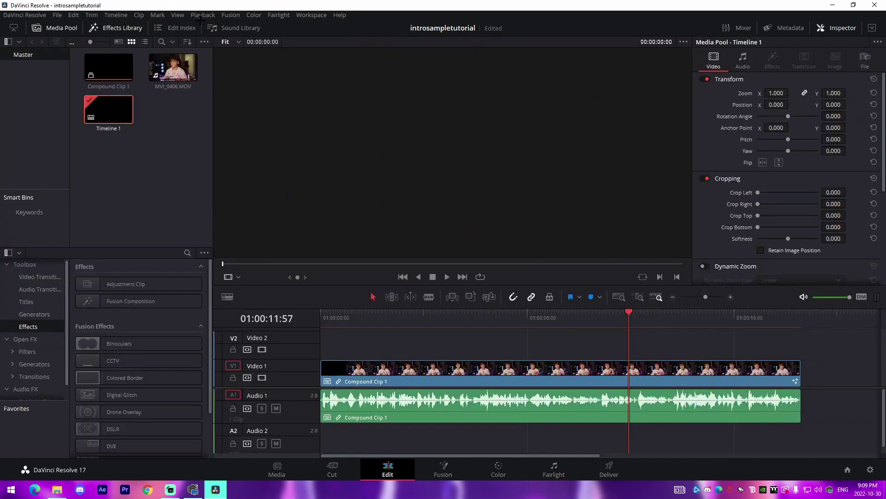
click(203, 15)
click(203, 14)
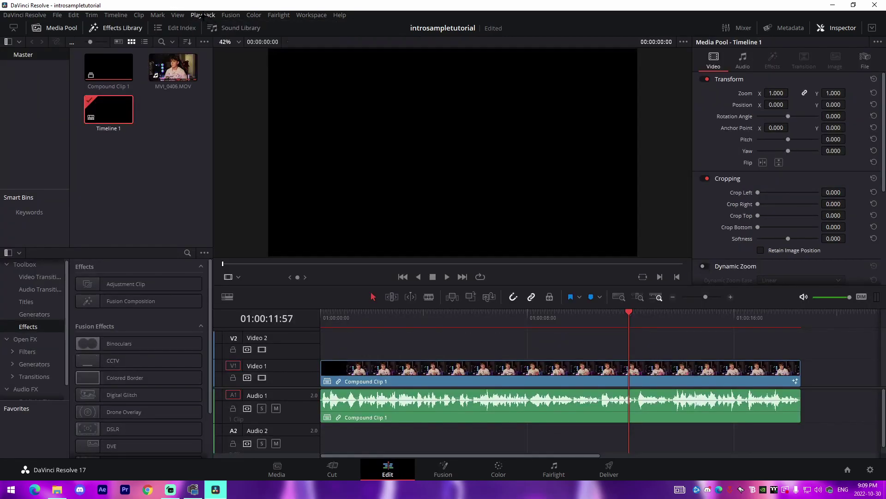
click(203, 15)
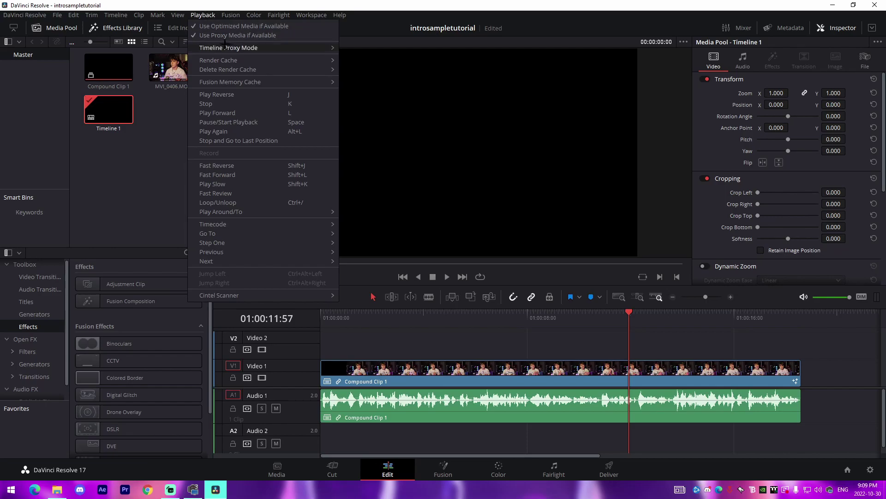
mouse_move(289, 43)
click(600, 345)
Enlarge the timeline viewer and play the compound clip from 01:00:06:31 and again from about 01:00:08:00 to review the shake.
drag(600, 318, 488, 317)
scroll(457, 244, down, 1)
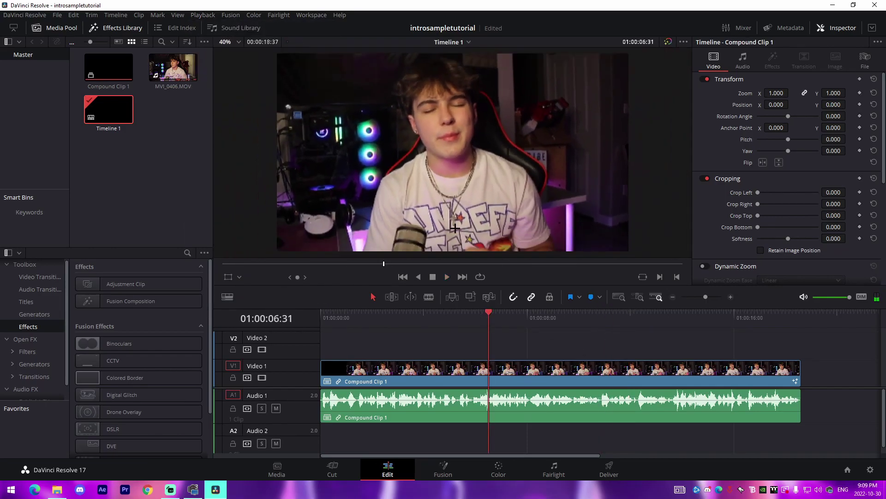
drag(509, 284, 509, 351)
key(space)
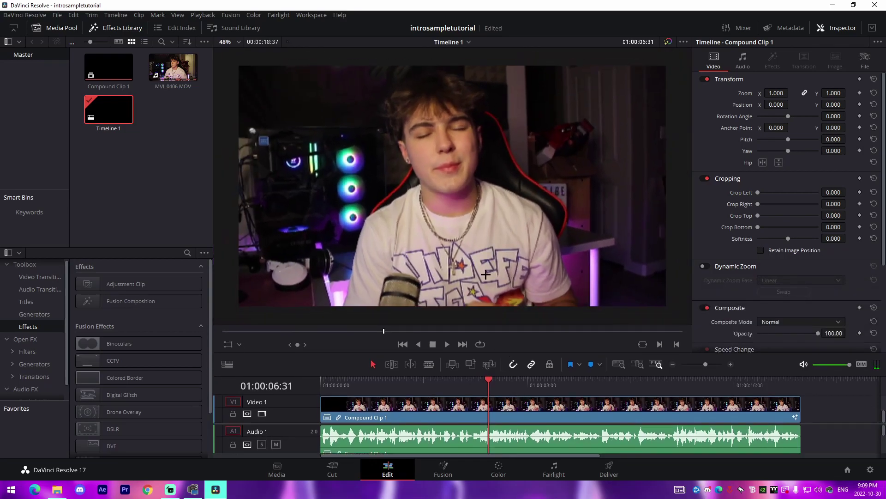
key(space)
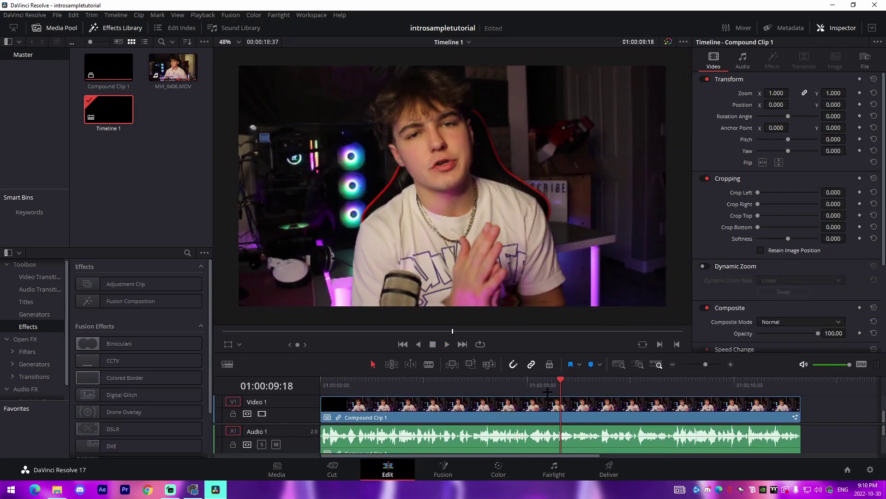
click(530, 382)
key(space)
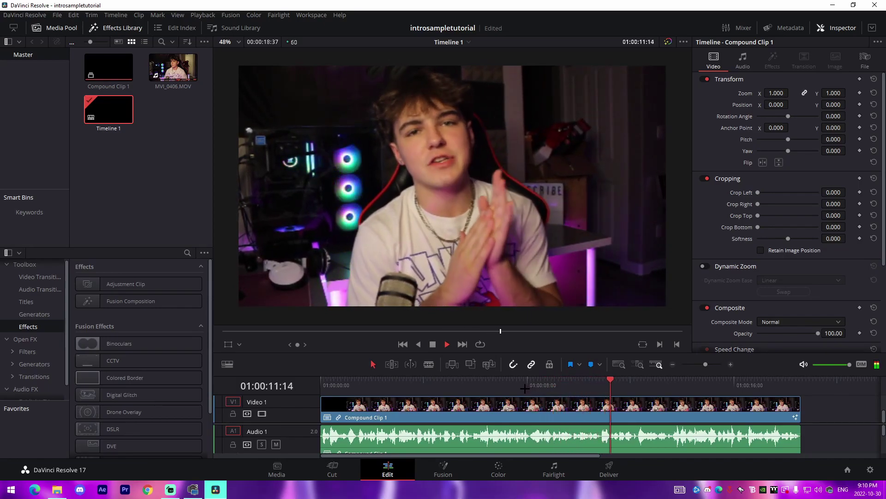
key(space)
Move S_Shake1 closer to Transform1 in Fusion and add a second Transform node between S_Shake1 and MediaOut1.
click(443, 469)
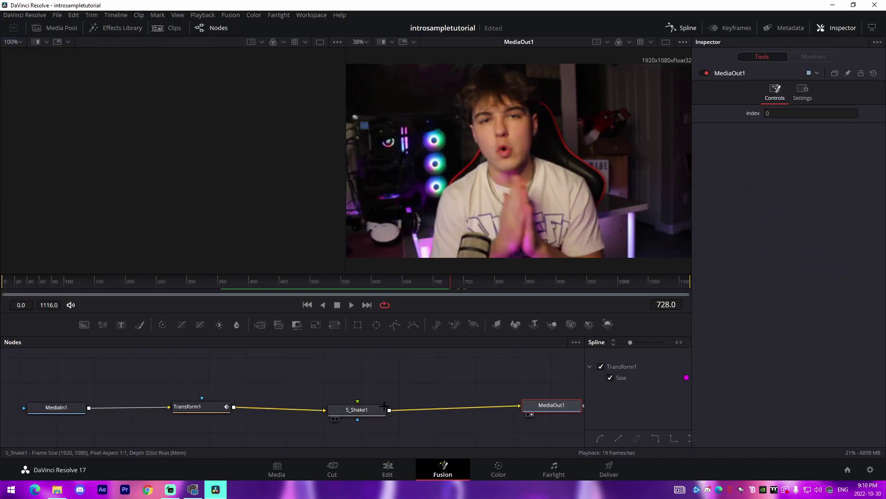
drag(359, 409, 304, 413)
click(381, 394)
key(shift+space)
text(tr)
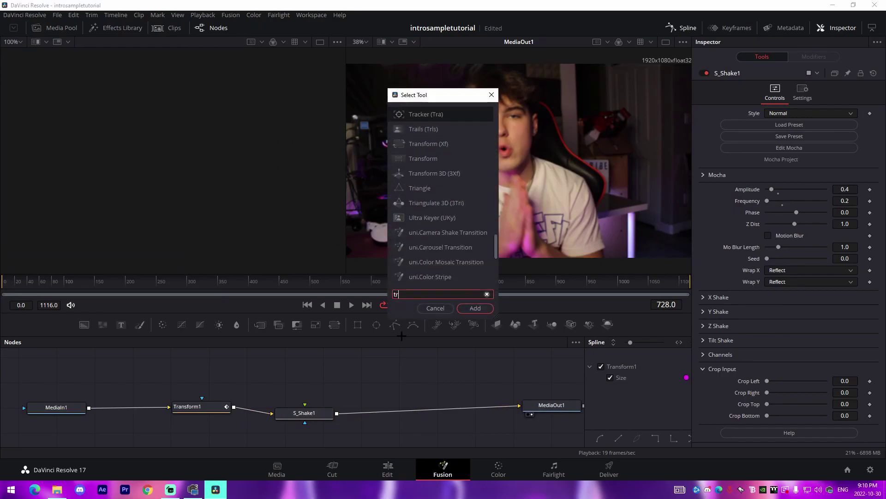
click(437, 158)
key(Return)
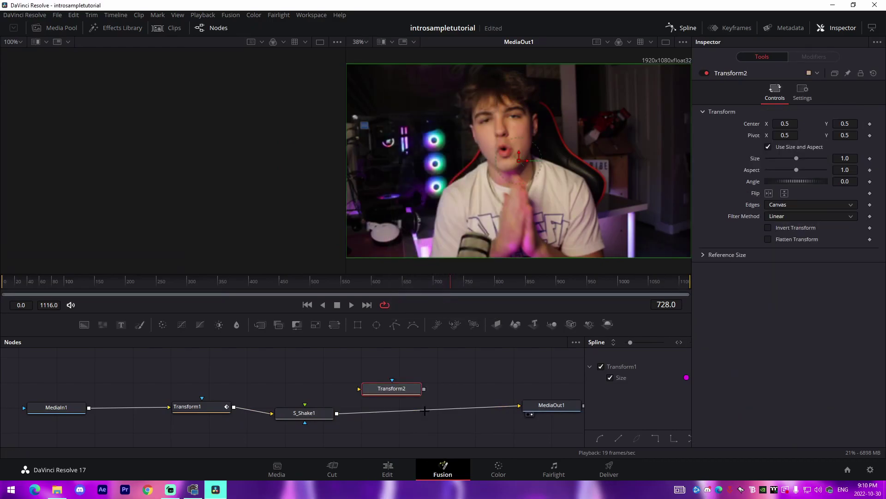
Move the timeline playhead to 01:00:07:38 on the Edit page and set the Transform2 node's size to 1.1 in Fusion.
key(shift+4)
drag(471, 382, 518, 393)
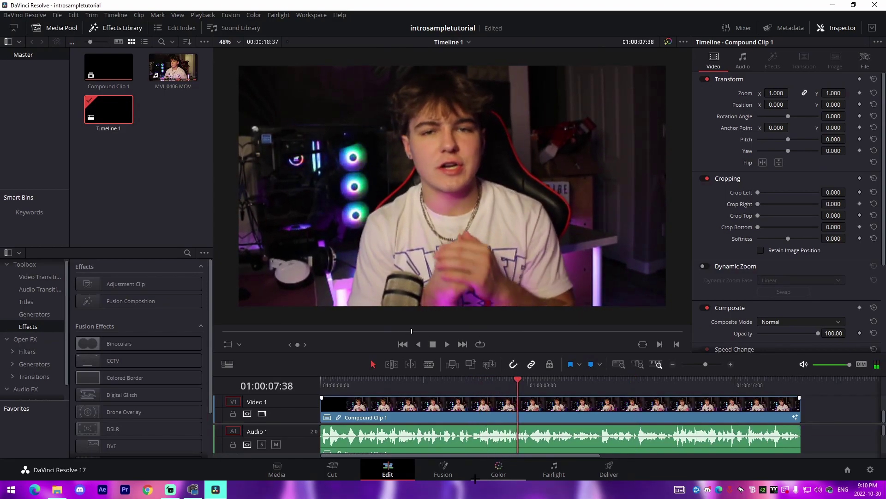
click(443, 470)
click(413, 410)
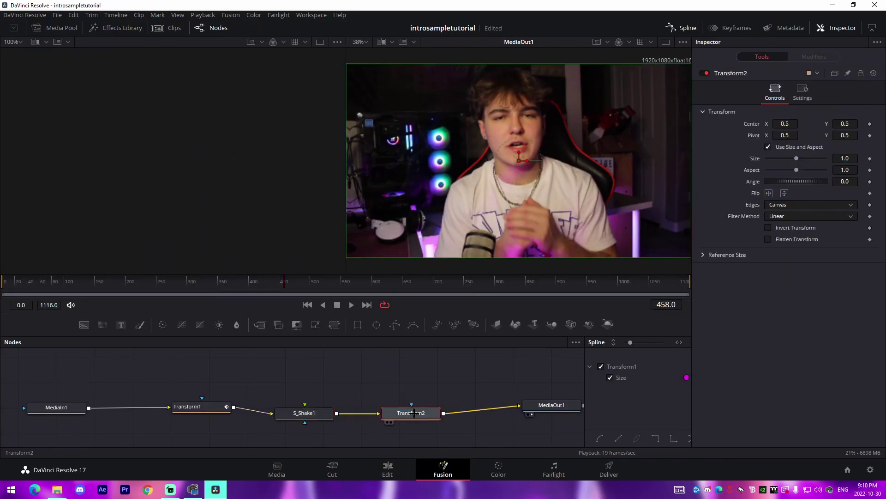
click(847, 158)
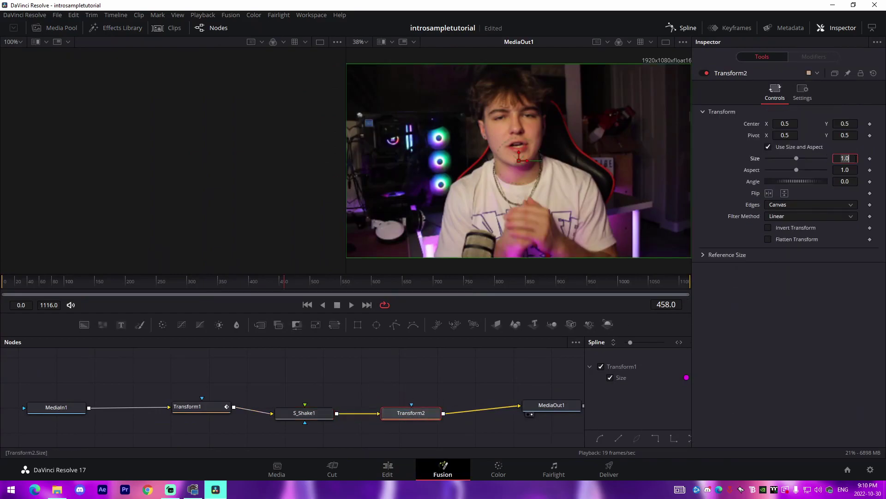
text(1.1)
key(Return)
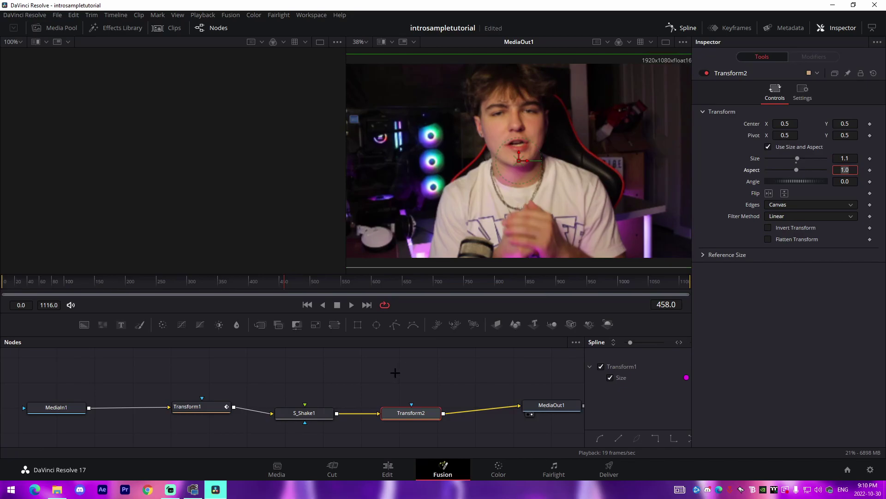
Open the compound clip at 01:00:07:15 on the Color page, adjust its saturation and color boost, and return to the Edit page.
click(388, 469)
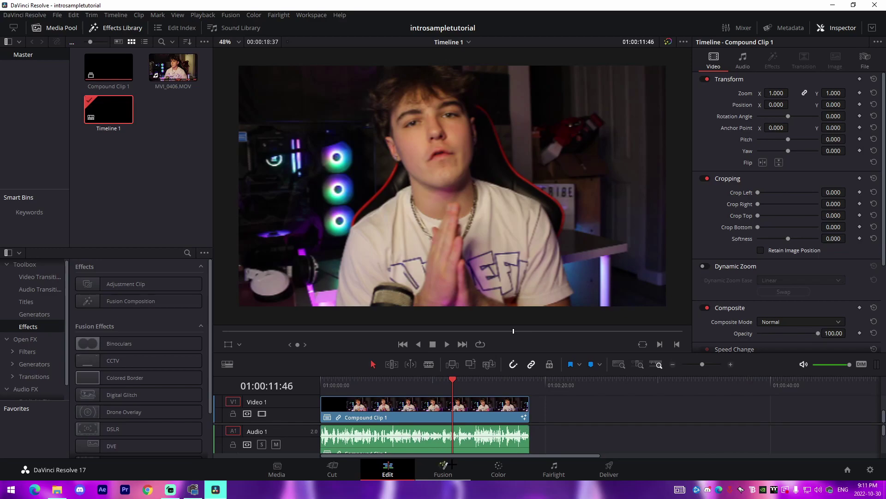
click(402, 389)
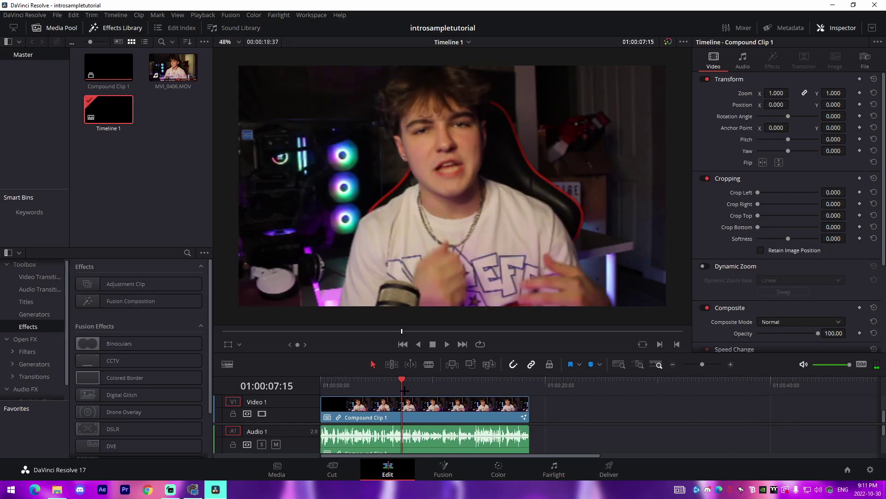
click(496, 470)
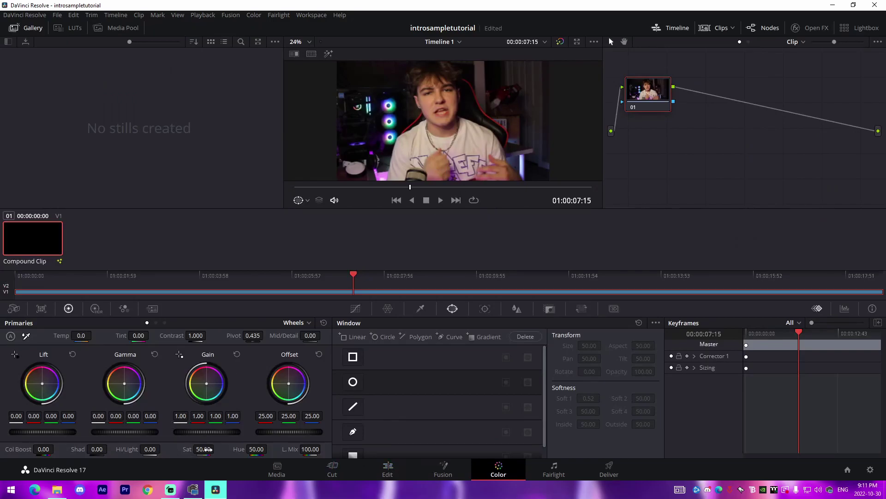
drag(206, 449, 217, 448)
double_click(203, 449)
text(0)
key(BackSpace)
key(Return)
drag(56, 449, 74, 449)
click(392, 475)
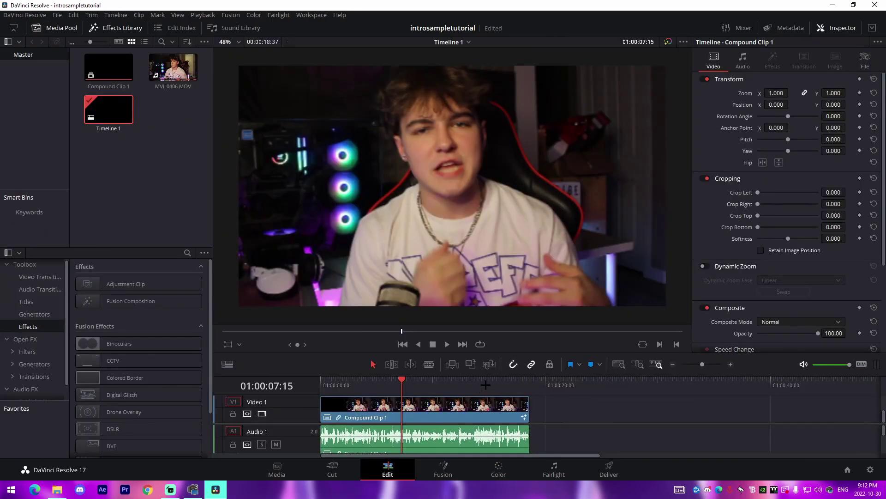
Add the 'caution' type beat MP3 from the Background Music folder to the Audio 2 track at the start of the timeline.
scroll(360, 438, down, 3)
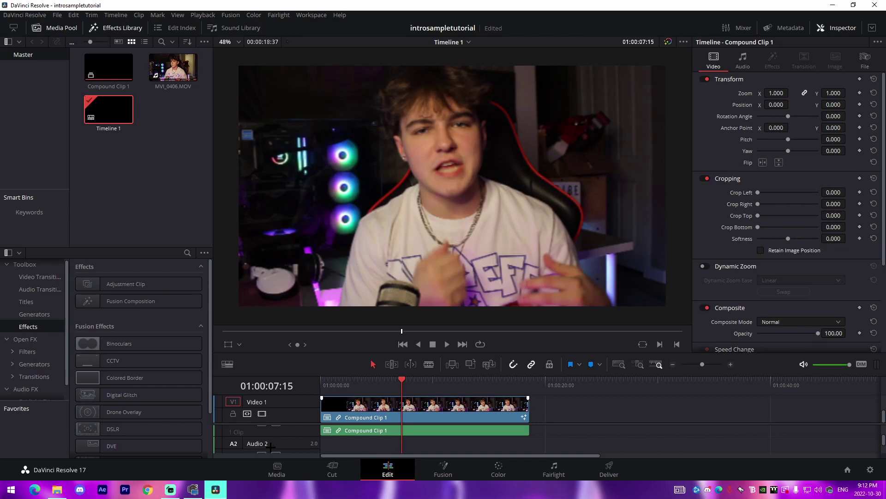
key(alt+Tab)
click(381, 151)
double_click(467, 95)
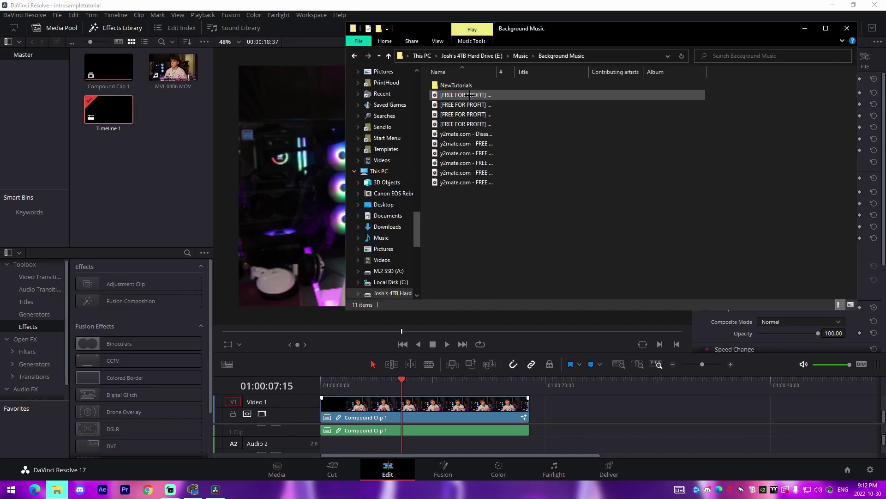
drag(469, 105, 360, 444)
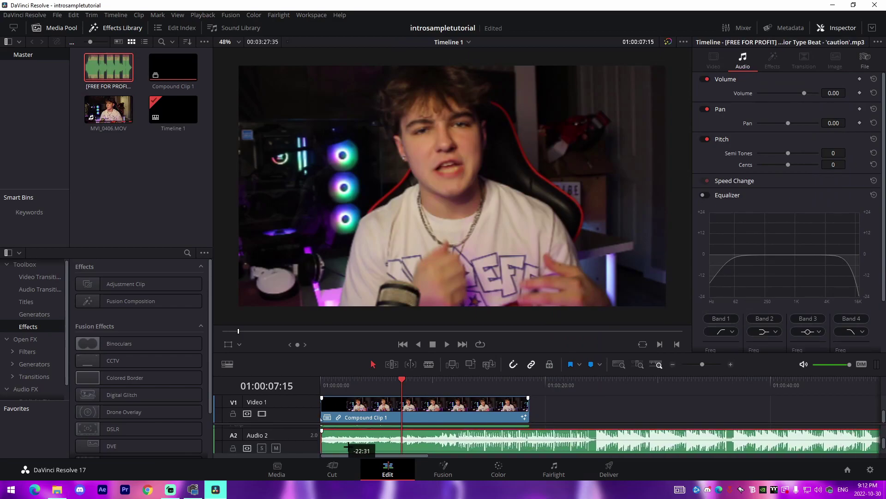
Set the background music clip's volume to -30.
double_click(838, 90)
key(BackSpace)
key(BackSpace)
key(BackSpace)
text(-30)
key(Return)
Split the music at the end of the compound clip, delete the excess, and play the timeline from the start.
key(Home)
key(b)
click(530, 439)
key(a)
click(539, 438)
key(Delete)
key(space)
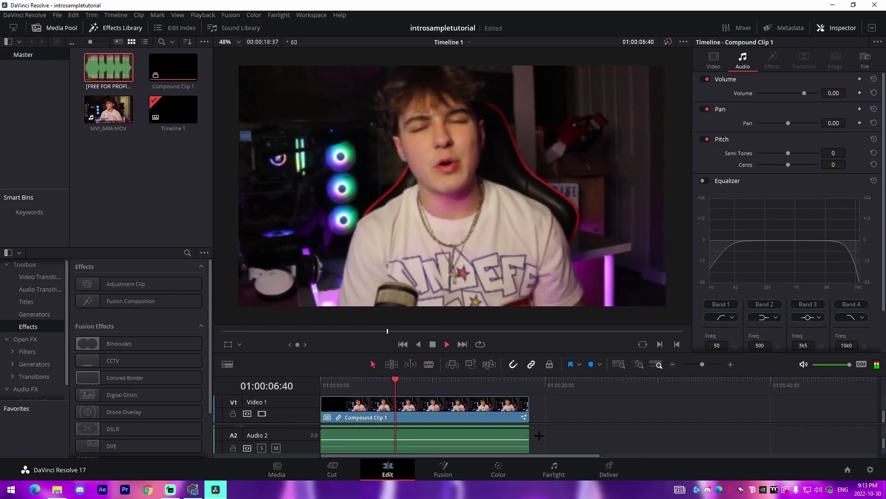
key(space)
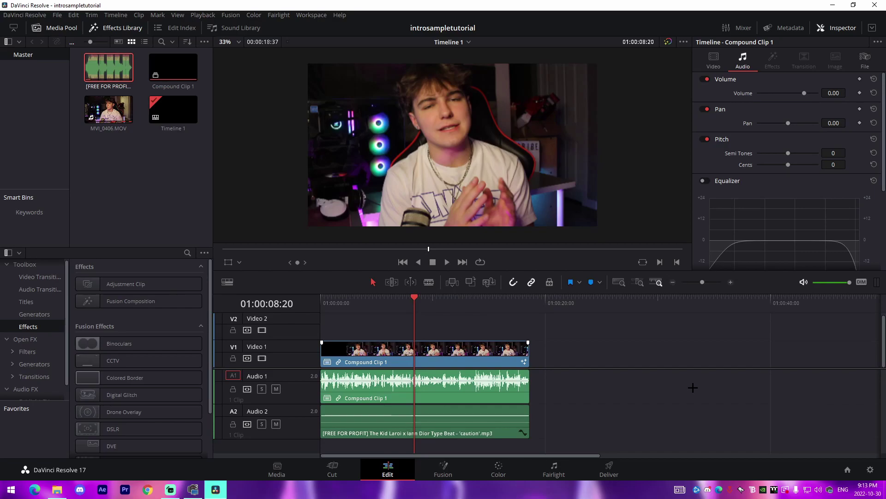
Switch to File Explorer and open the subfolder inside the ImpressionsPopups folder on the 4TB hard drive (E:).
click(57, 490)
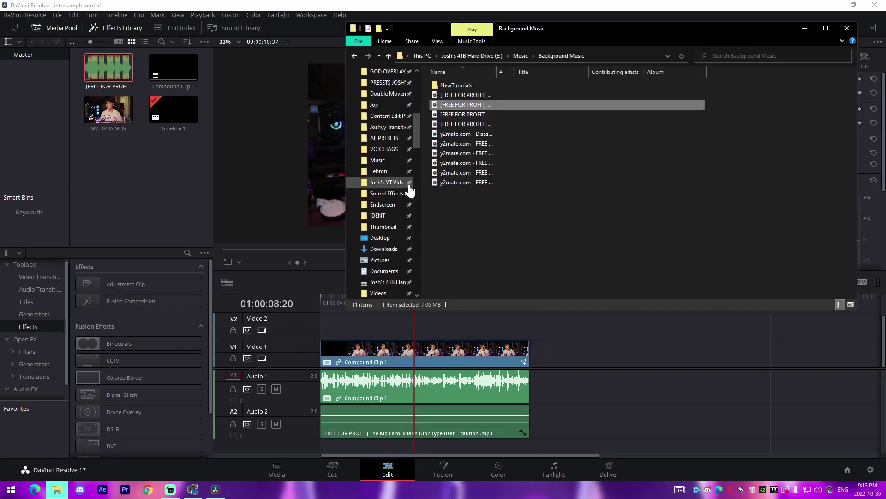
scroll(401, 185, up, 4)
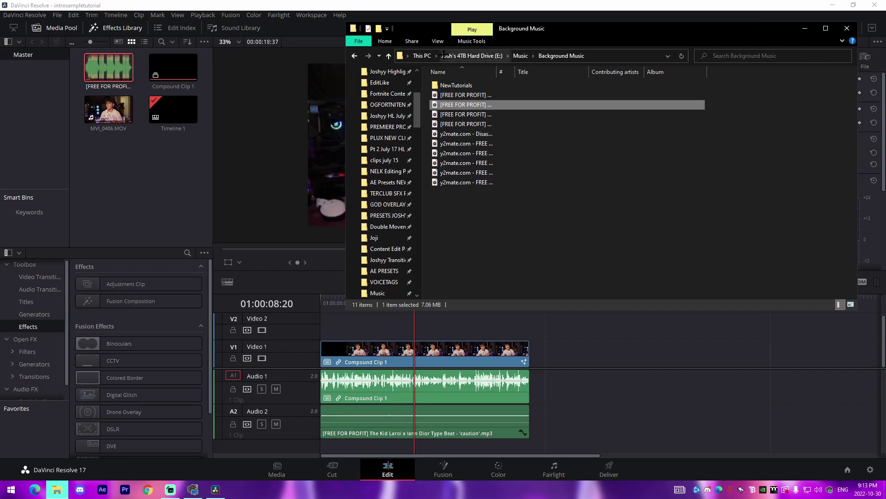
click(422, 55)
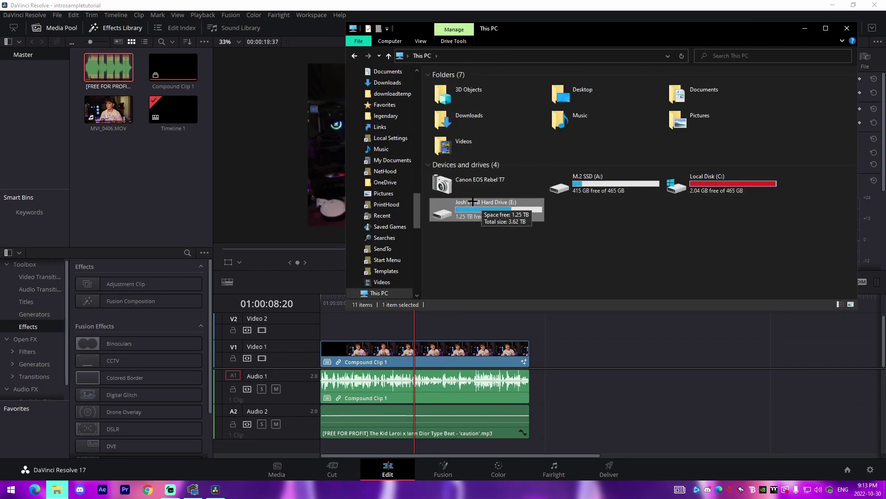
double_click(473, 202)
scroll(478, 217, down, 10)
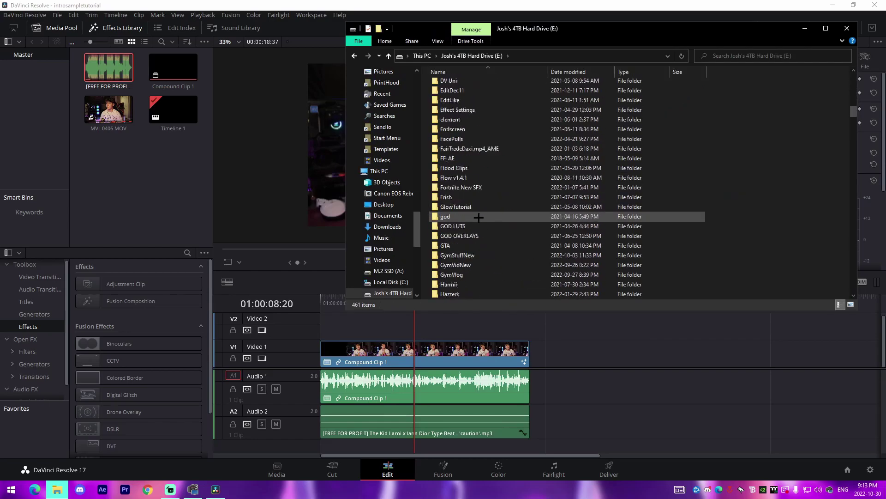
scroll(478, 219, down, 5)
double_click(466, 188)
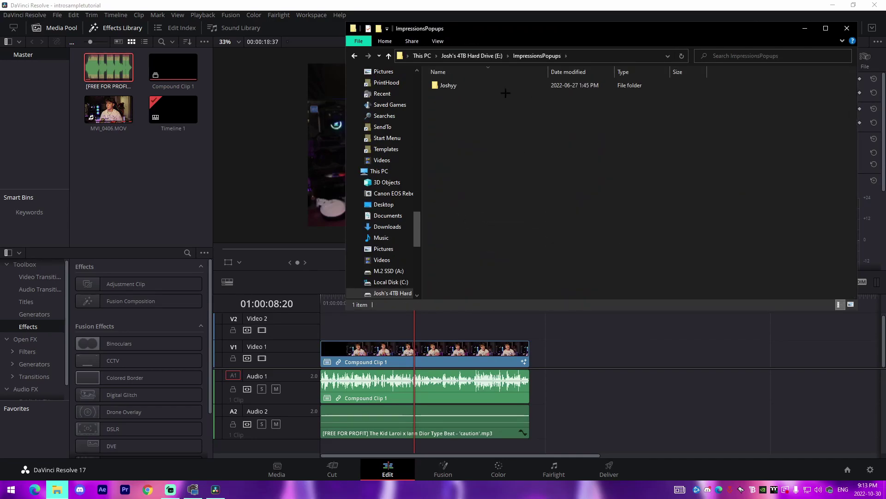
double_click(450, 85)
Place YouTubeRenderA.mov on Video 3 over the end of the compound clip and play the timeline from 01:00:12:37.
drag(721, 97, 464, 332)
click(467, 305)
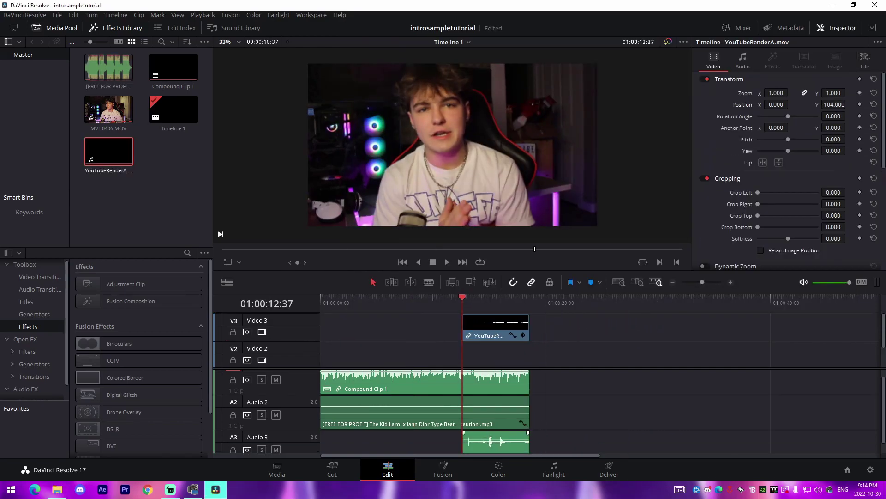
key(space)
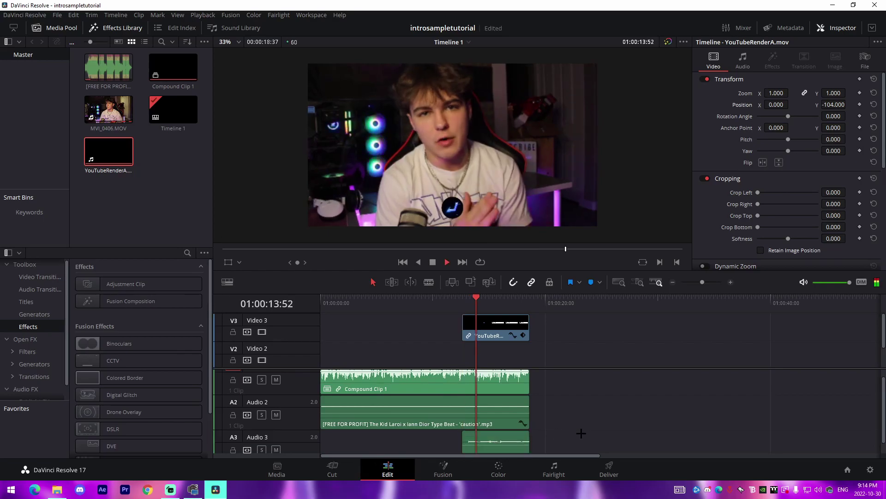